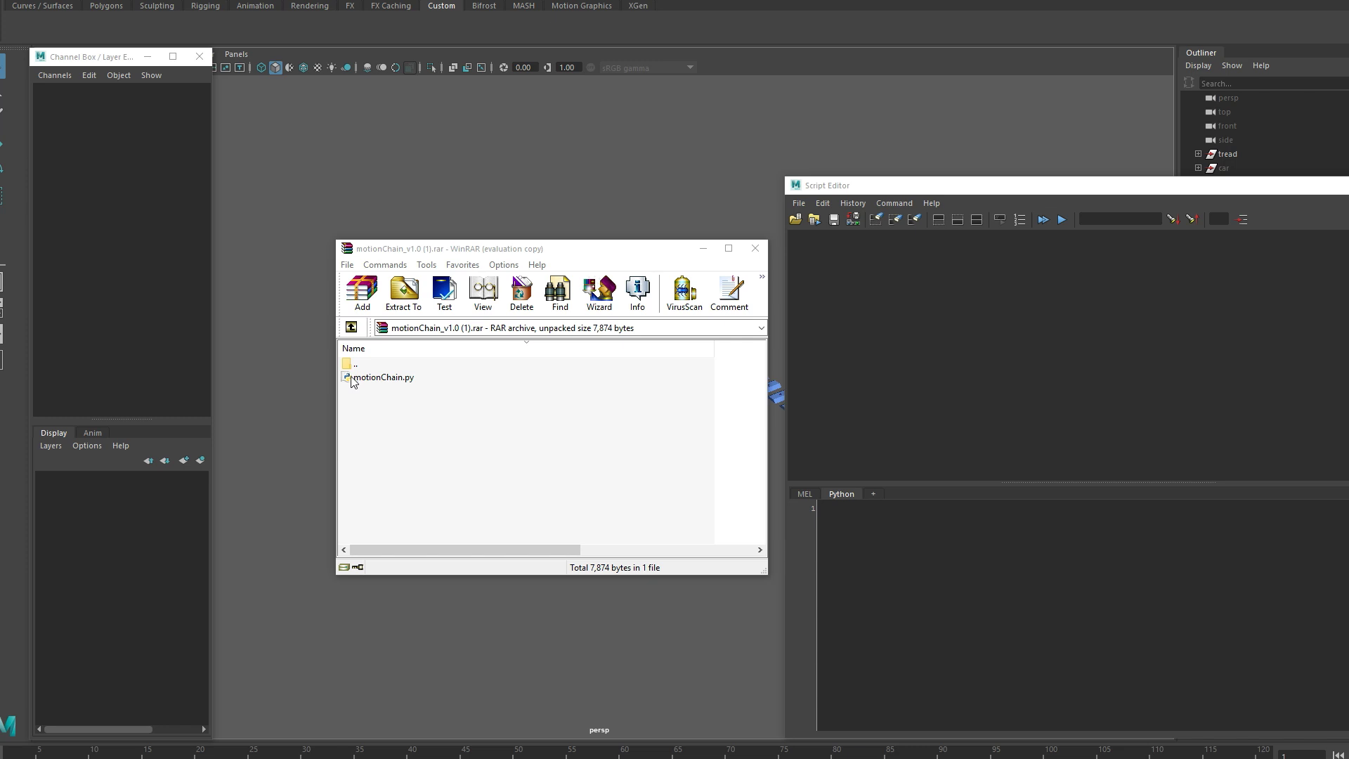
# Step: Load motionChain.py from the open archive into the Script Editor's Python input area
pyautogui.click(352, 377)
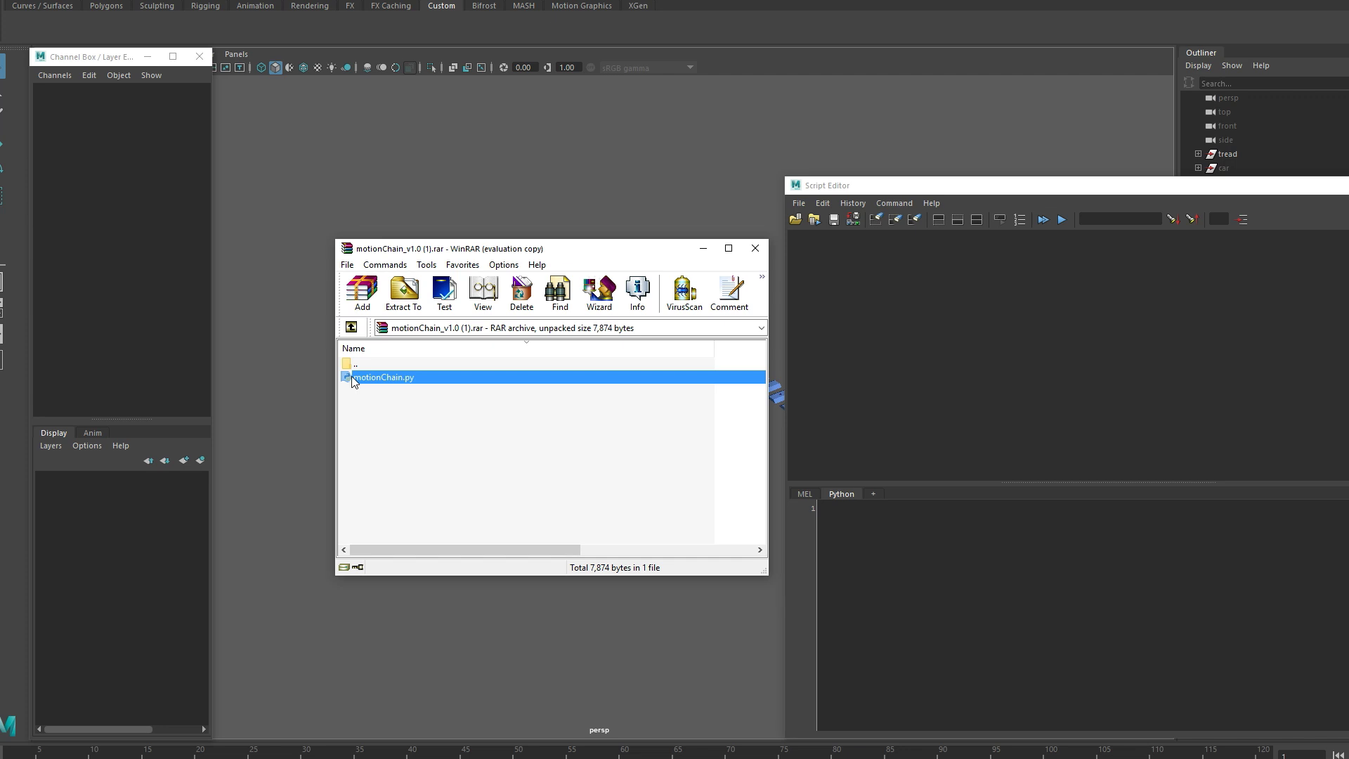
pyautogui.moveTo(351, 377); pyautogui.dragTo(984, 592)
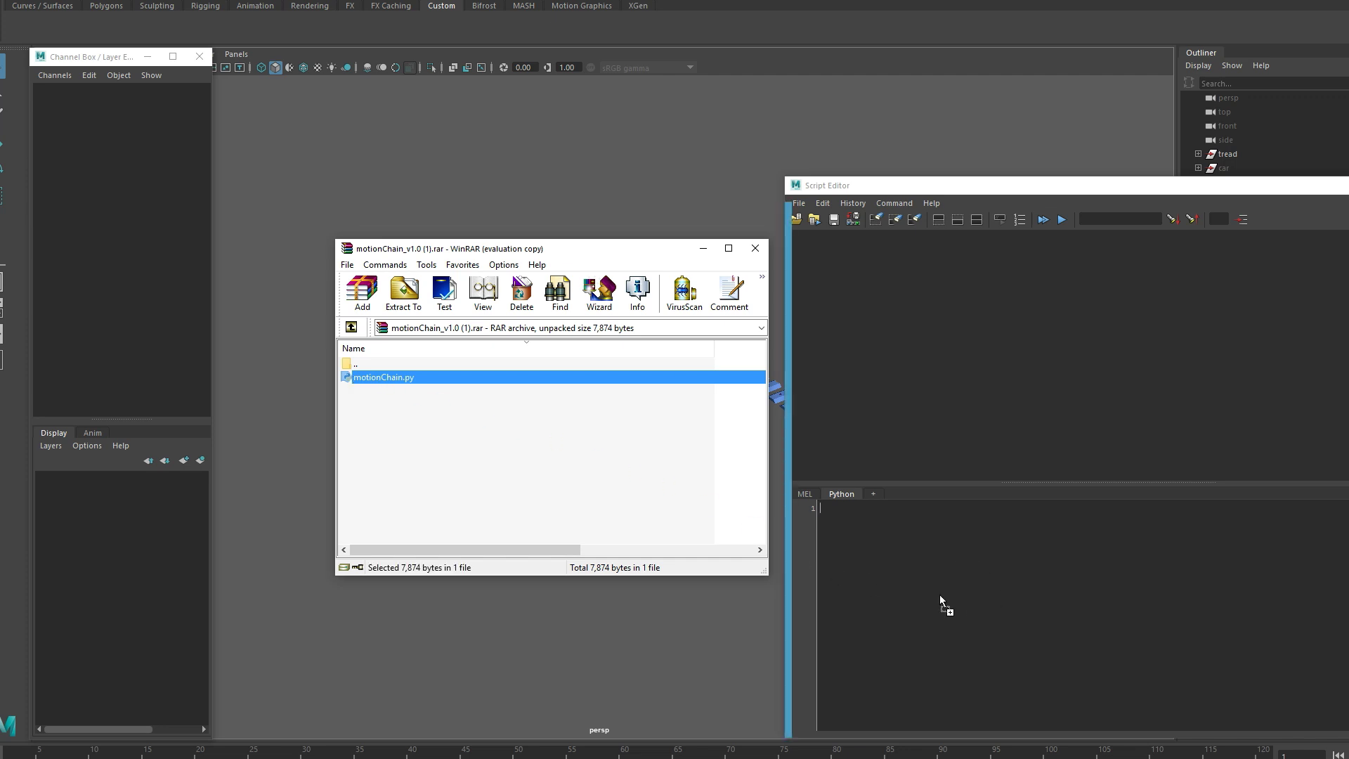
pyautogui.moveTo(904, 589); pyautogui.dragTo(911, 555)
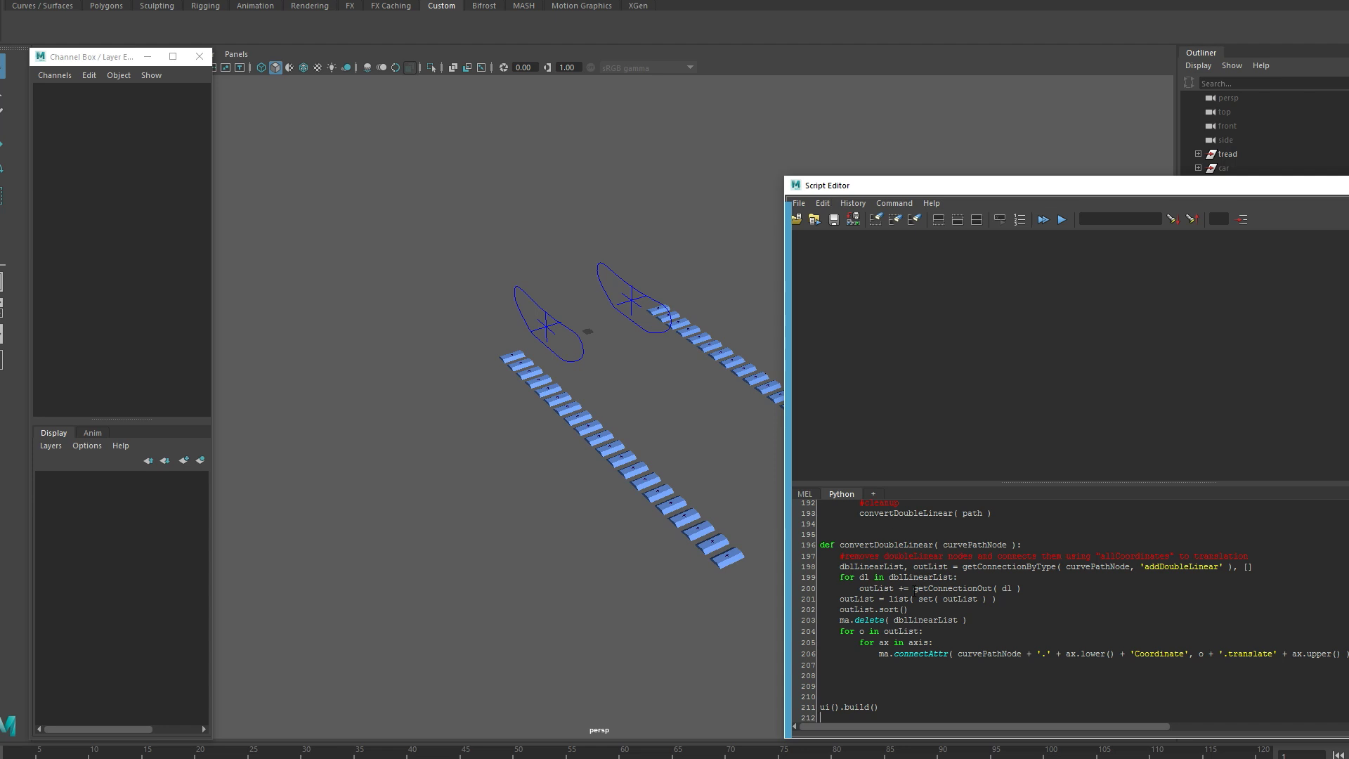
# Step: Store the entire script as a button on the Custom shelf and launch the motionChain tool beside the tread models
pyautogui.hotkey('ctrl', 'a')
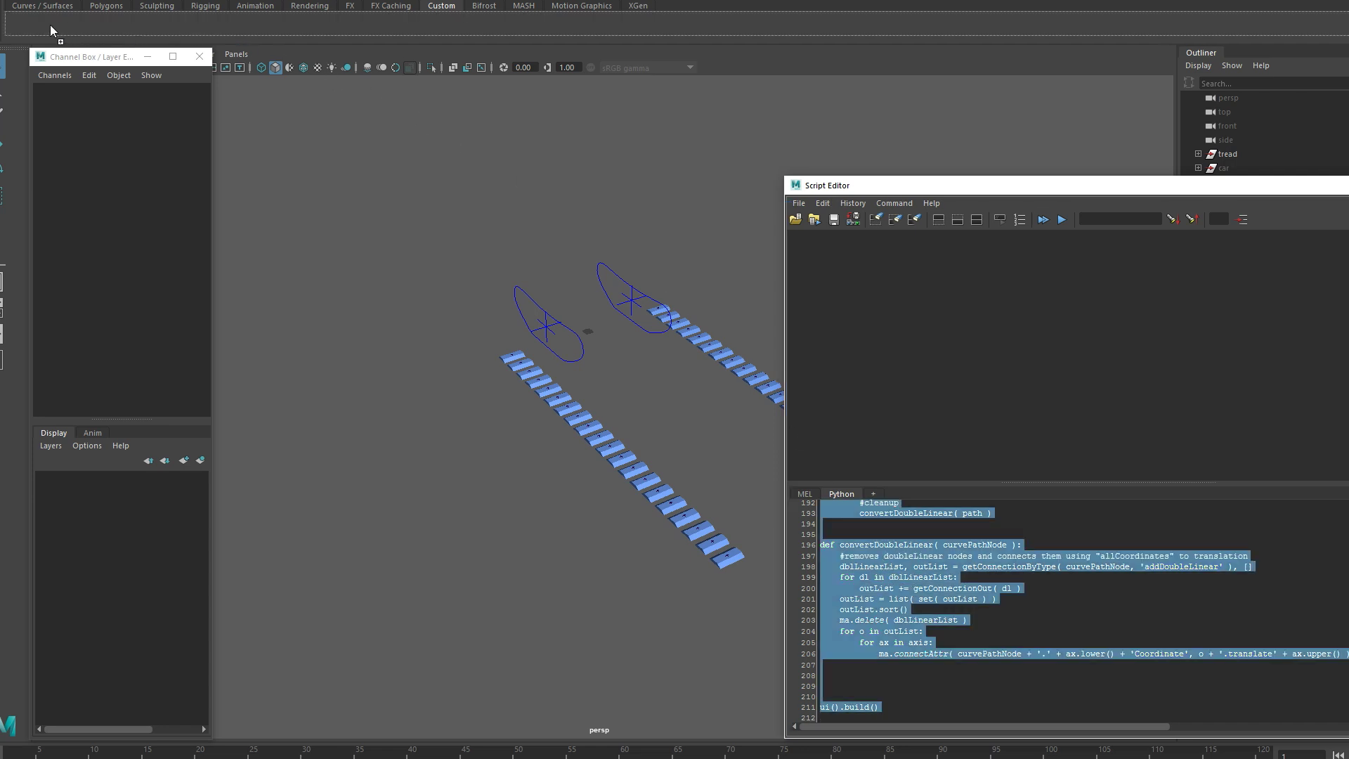
pyautogui.moveTo(50, 31); pyautogui.dragTo(49, 31, button='middle')
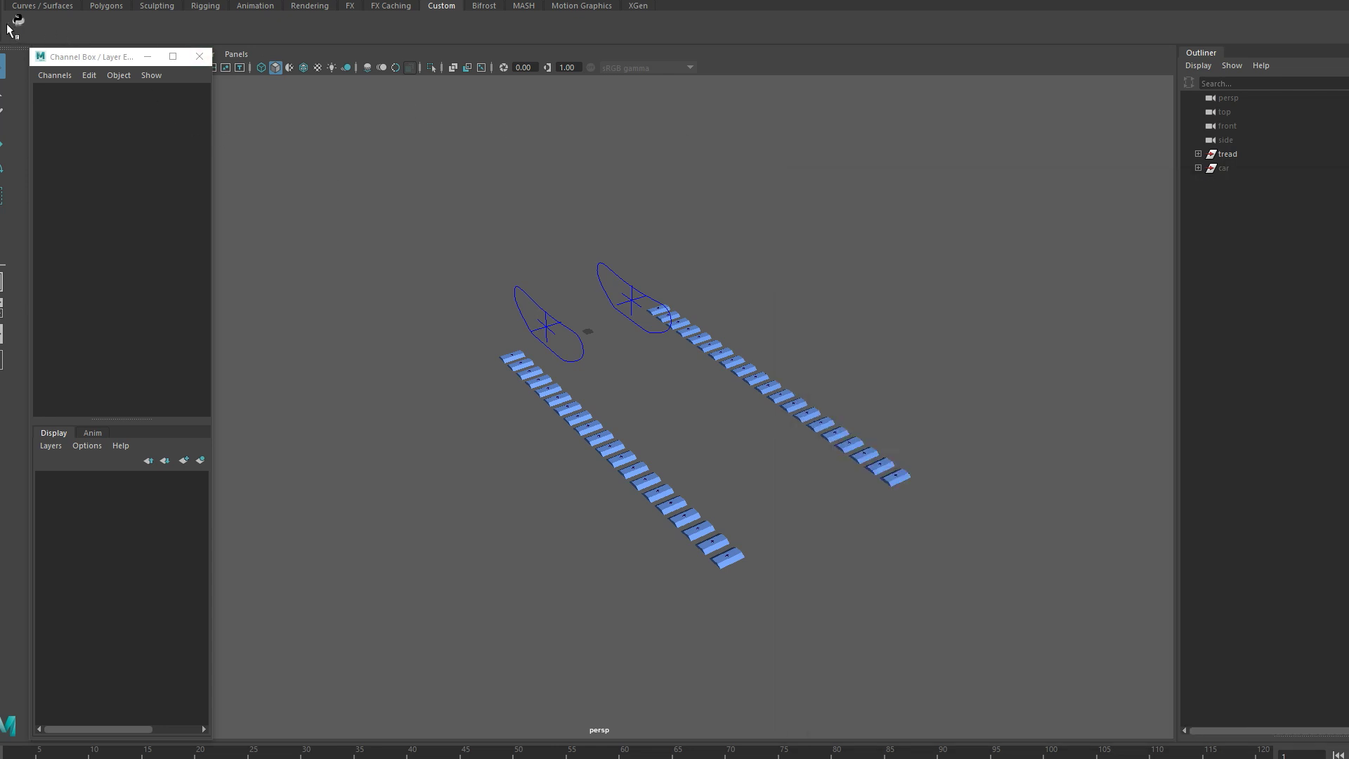
pyautogui.click(17, 25)
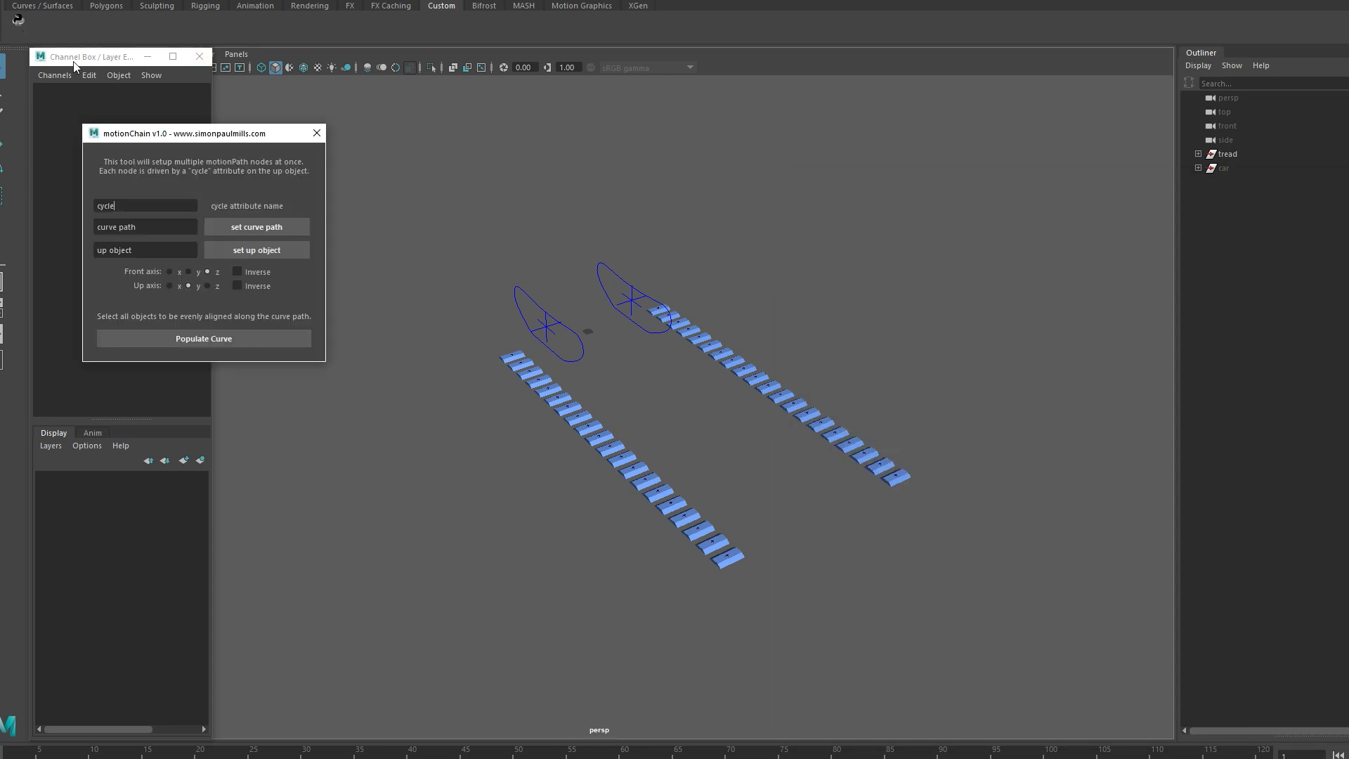
pyautogui.moveTo(208, 129); pyautogui.dragTo(353, 426)
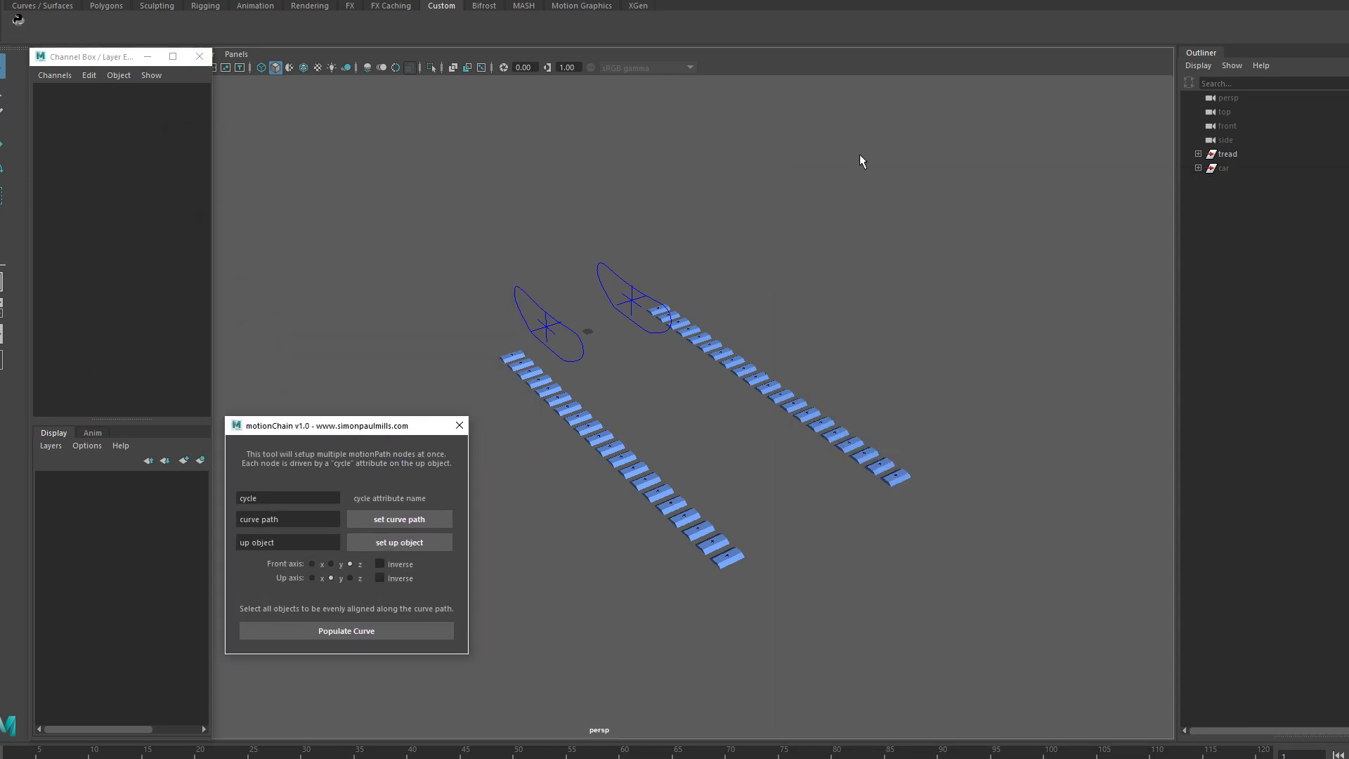
pyautogui.keyDown('alt'); pyautogui.moveTo(693, 312); pyautogui.dragTo(765, 308); pyautogui.keyUp('alt')
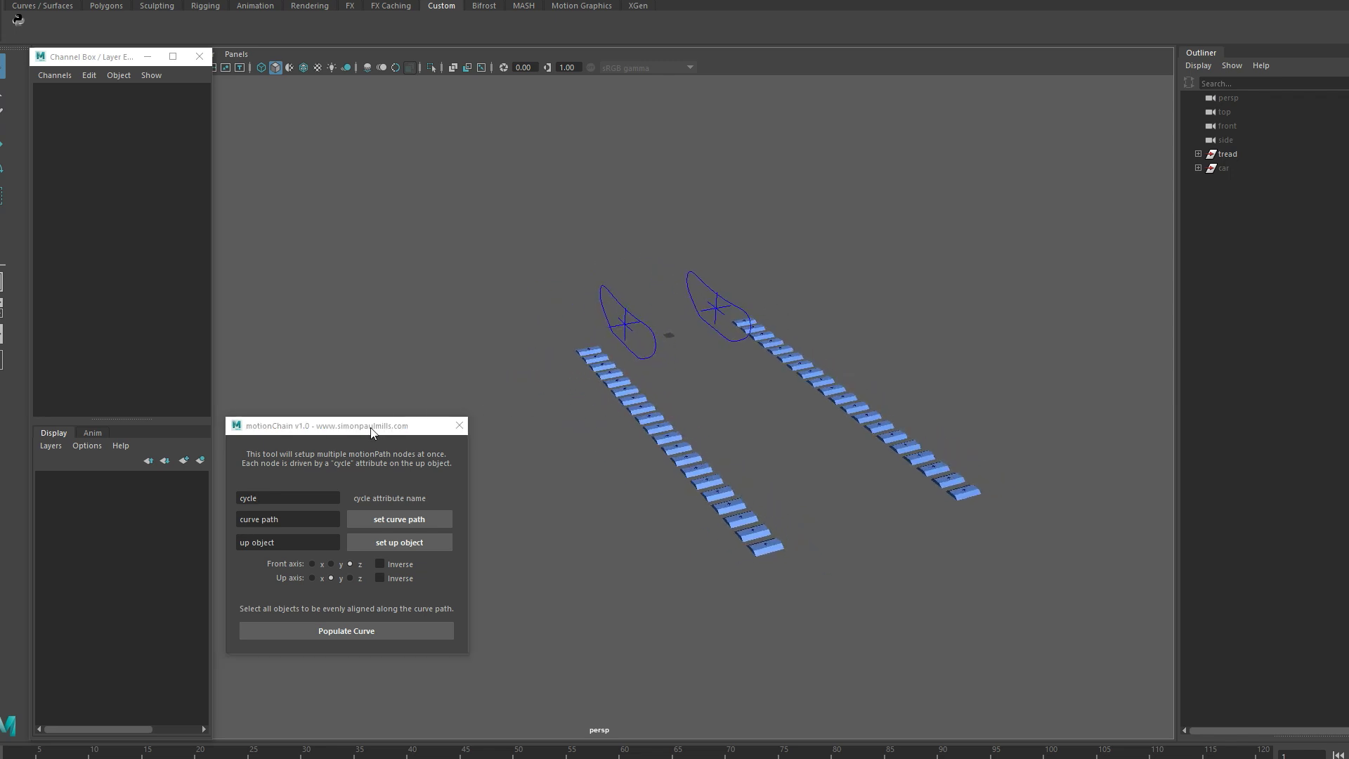
pyautogui.moveTo(357, 428); pyautogui.dragTo(385, 391)
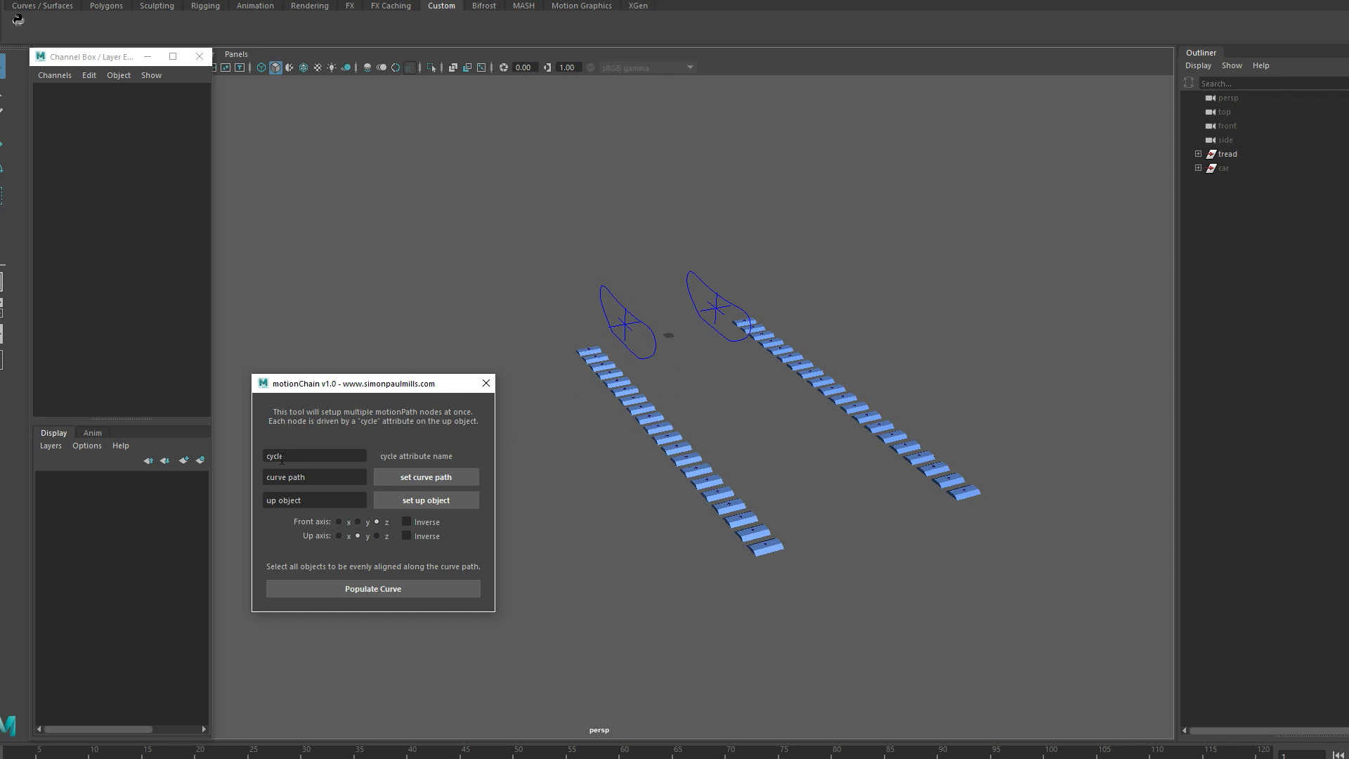
# Step: Assign l_tread_curve as the curve path and l_tread_up_object as the up object in the motionChain tool
pyautogui.moveTo(626, 317); pyautogui.dragTo(628, 331)
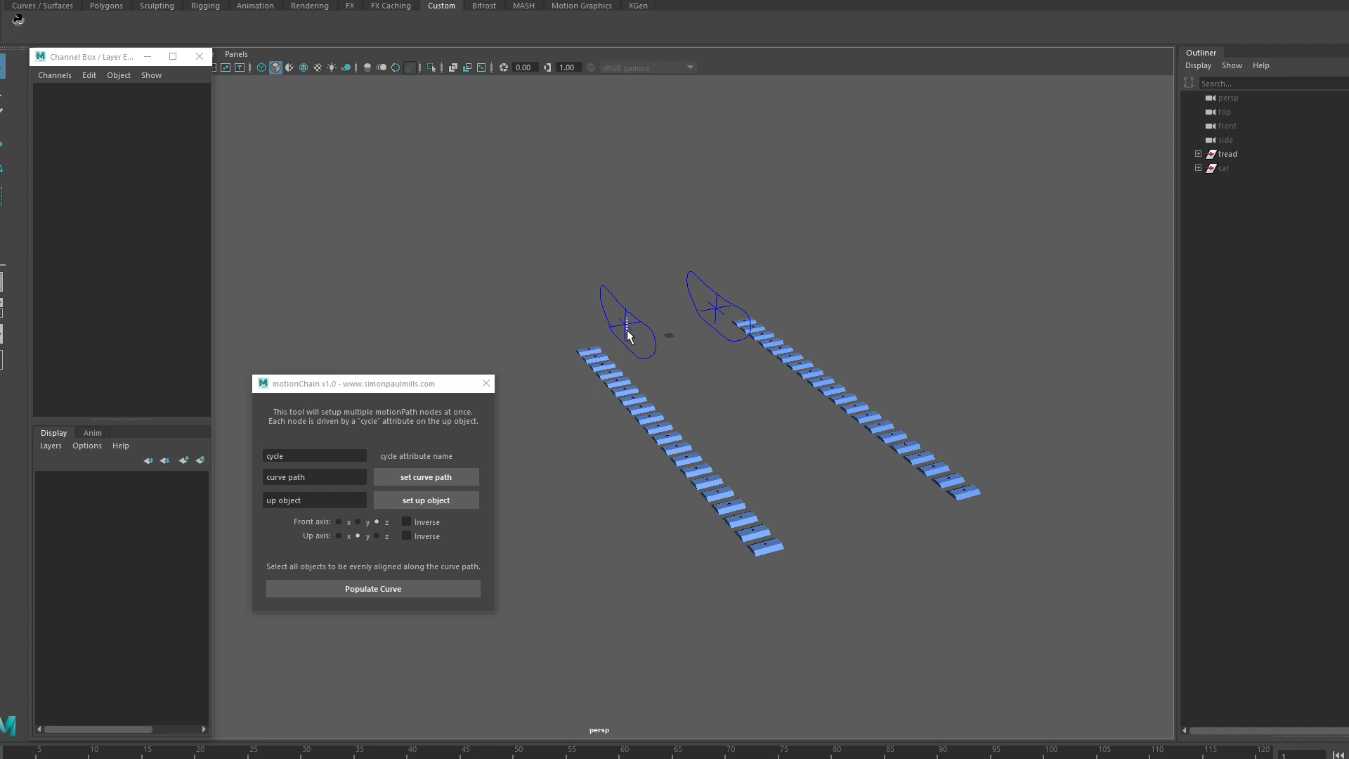
pyautogui.click(628, 332)
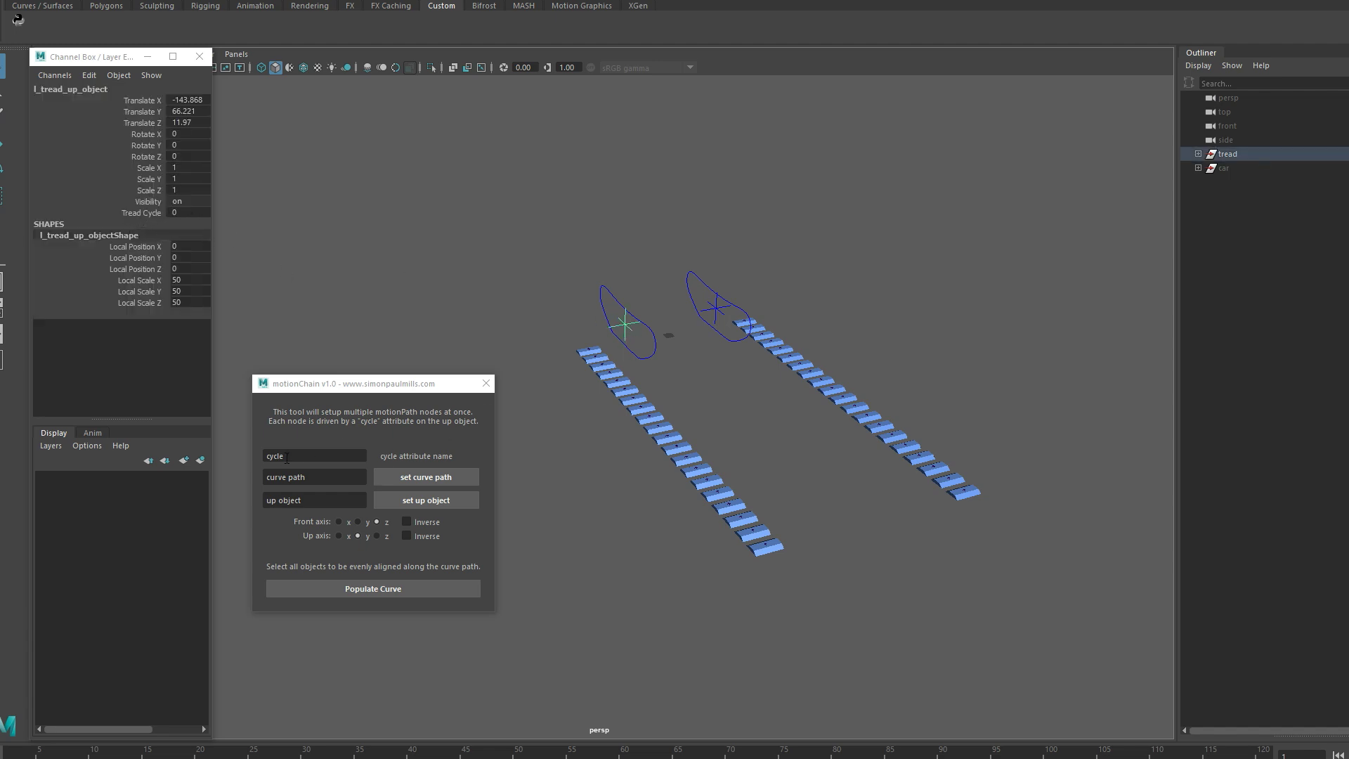
pyautogui.click(485, 321)
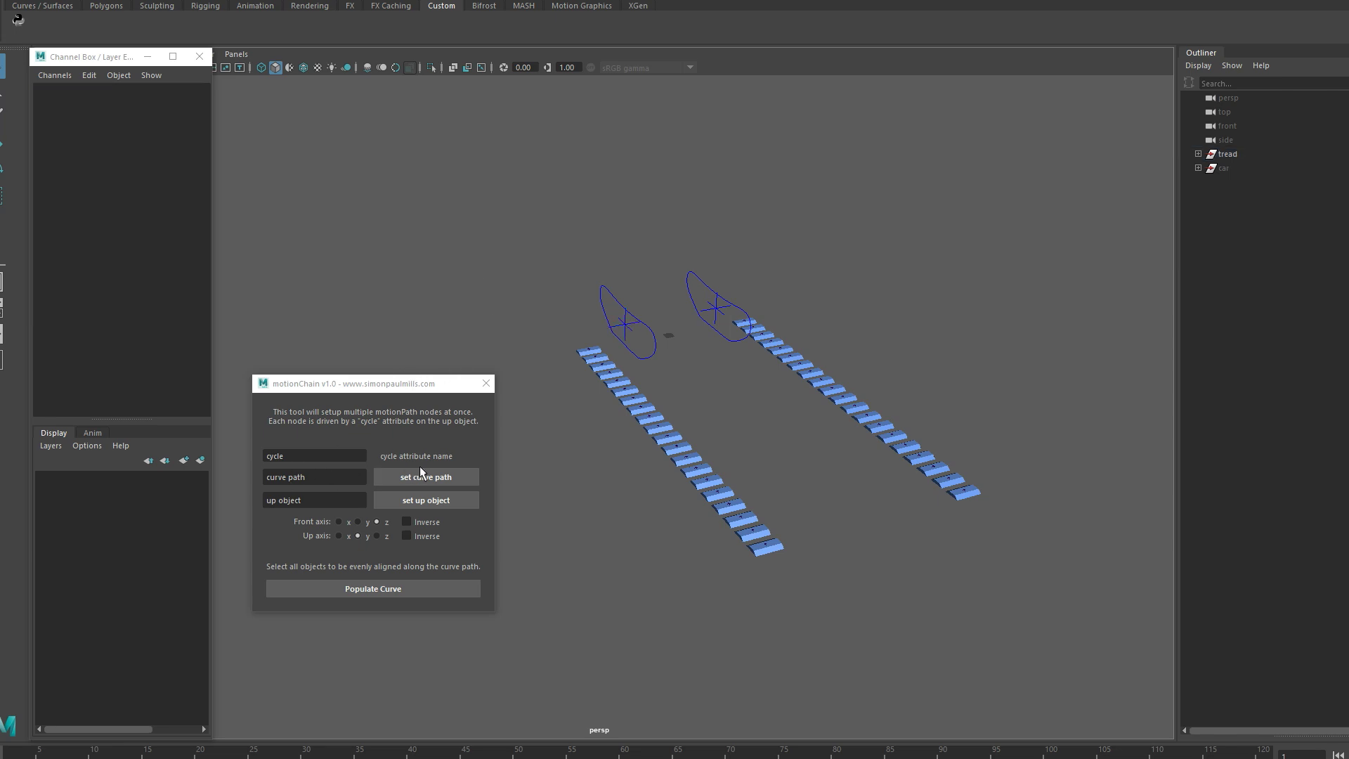
pyautogui.moveTo(550, 265); pyautogui.dragTo(627, 293)
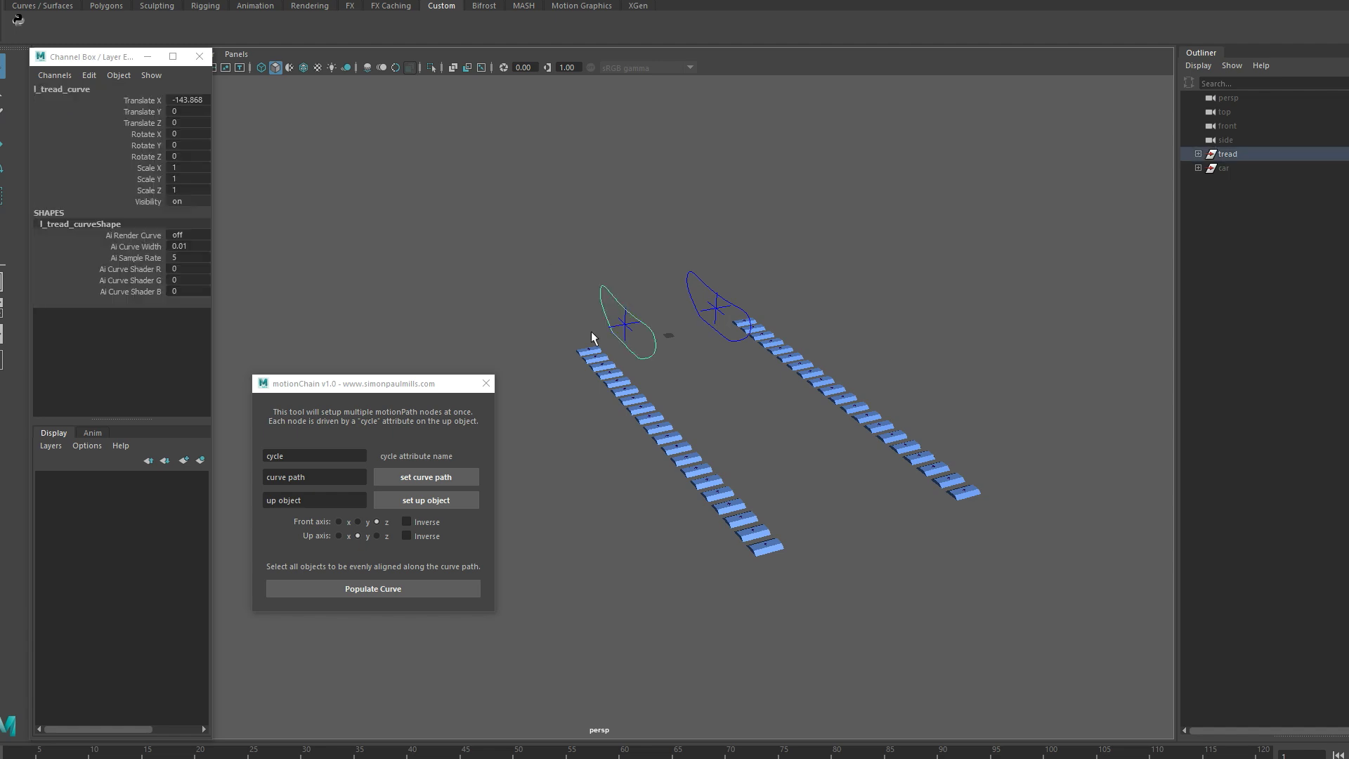
pyautogui.click(428, 478)
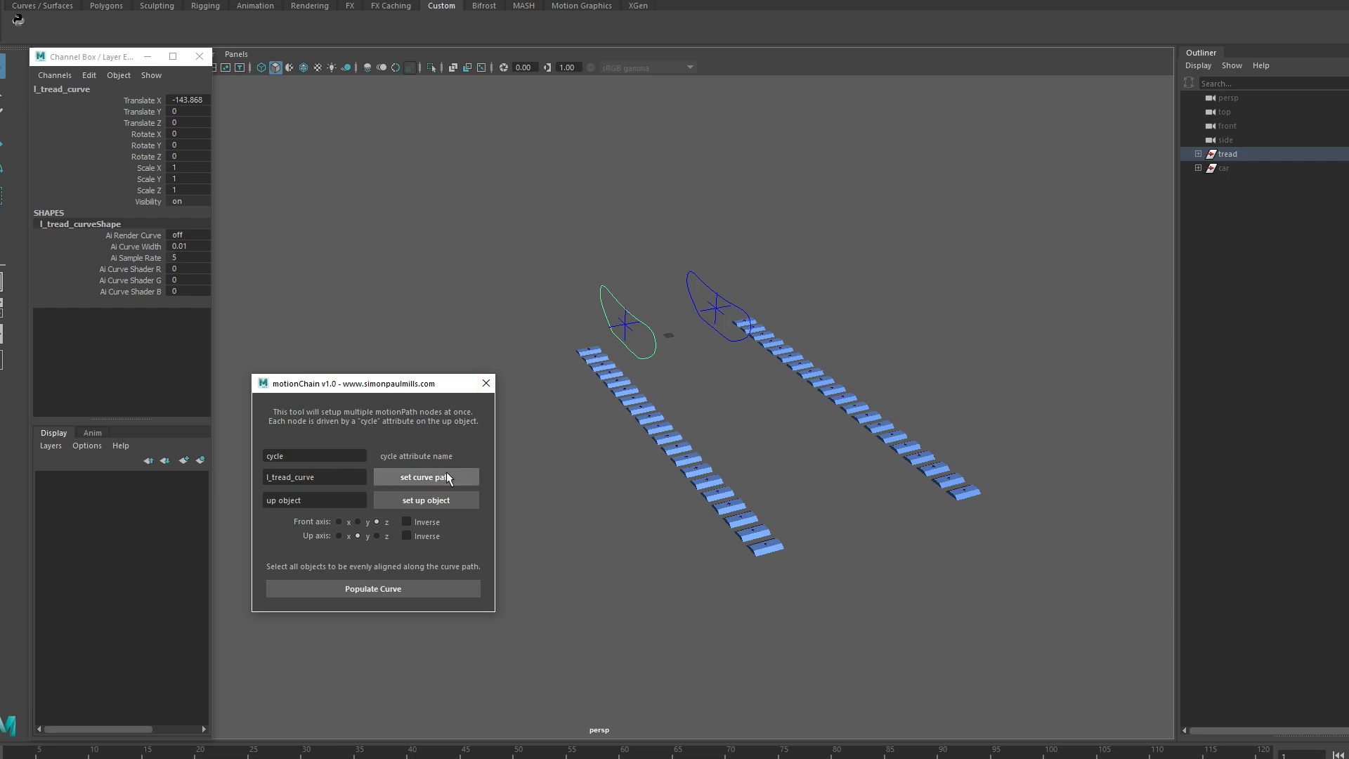
pyautogui.click(618, 323)
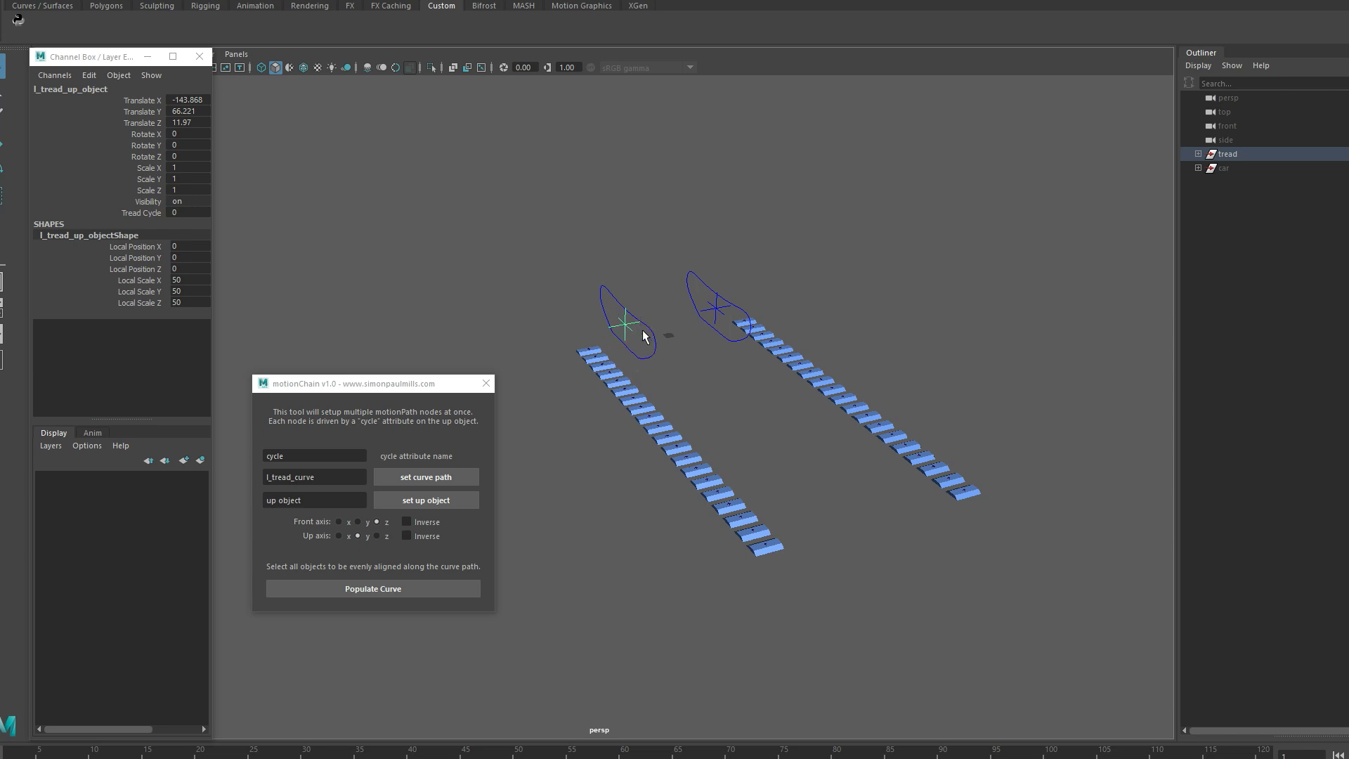
pyautogui.click(437, 499)
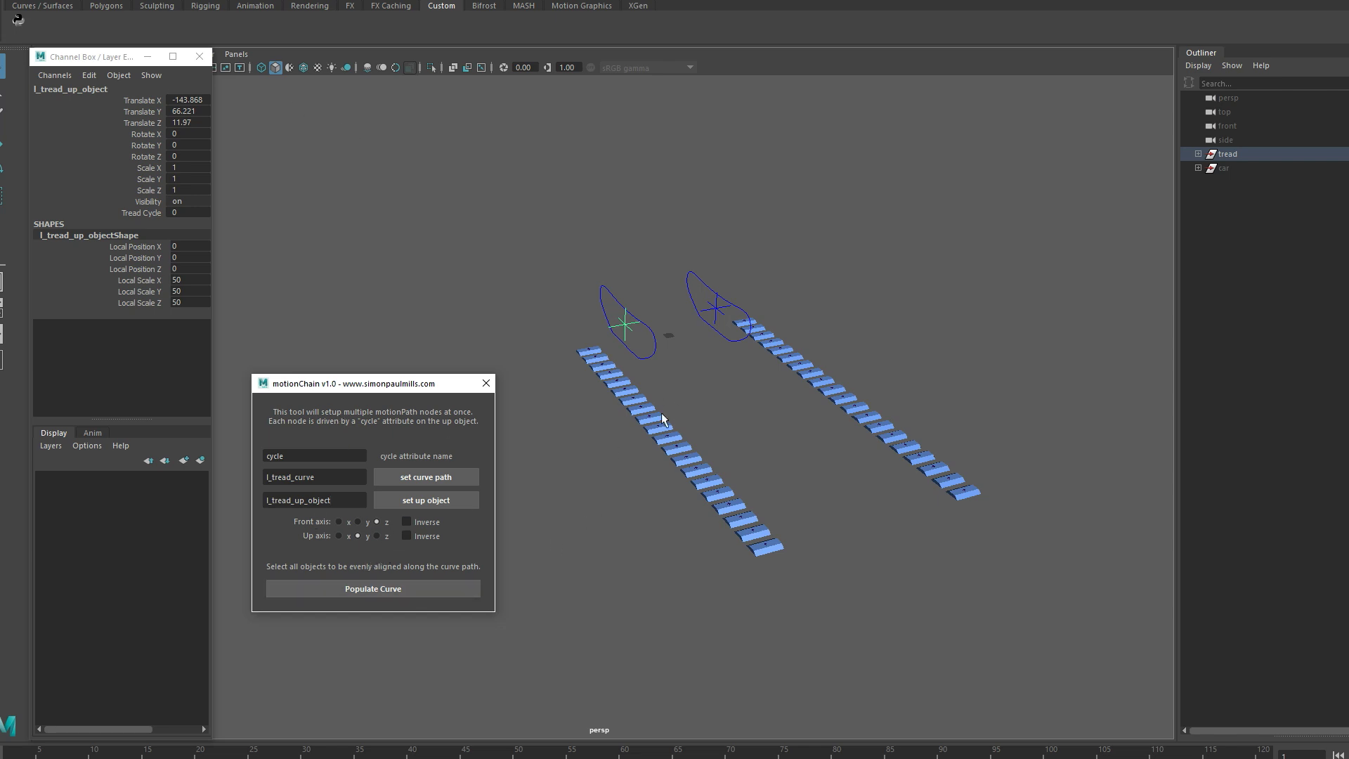
# Step: Select all the left tread's joints and populate the left curve with them
pyautogui.keyDown('alt'); pyautogui.moveTo(660, 415); pyautogui.dragTo(590, 367); pyautogui.keyUp('alt')
pyautogui.keyDown('alt'); pyautogui.moveTo(621, 345); pyautogui.dragTo(625, 382, button='middle'); pyautogui.keyUp('alt')
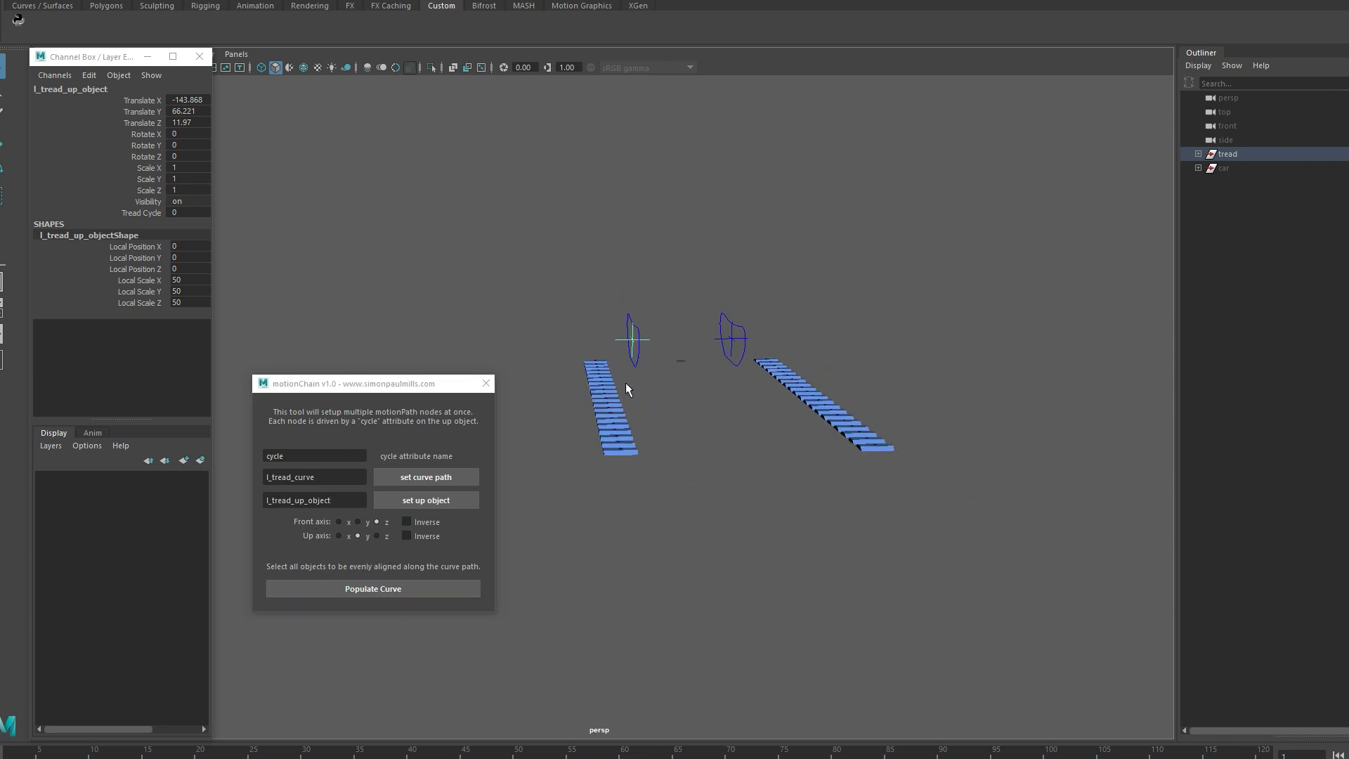
pyautogui.keyDown('alt'); pyautogui.moveTo(625, 382); pyautogui.dragTo(614, 373); pyautogui.keyUp('alt')
pyautogui.moveTo(563, 324); pyautogui.dragTo(742, 474)
pyautogui.click(392, 593)
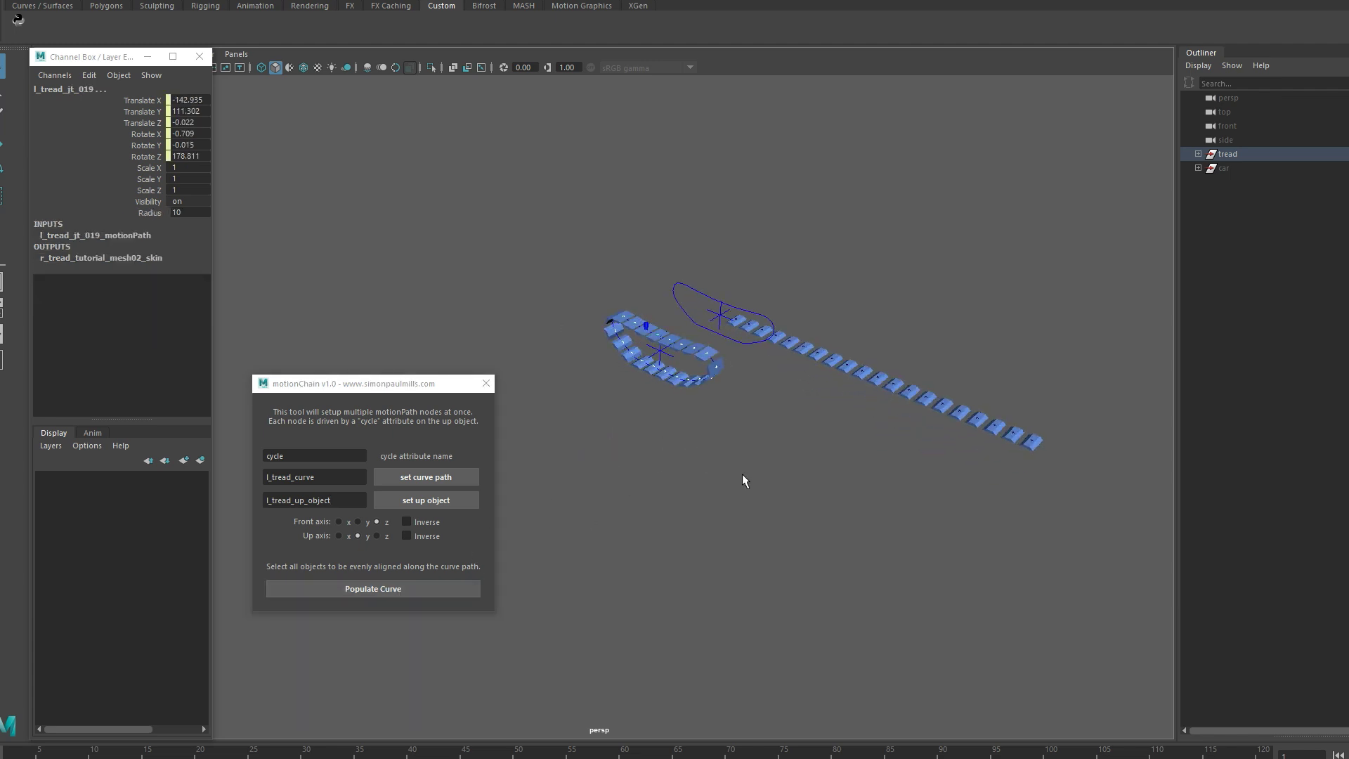
# Step: Select l_tread_up_object and set its Cycle attribute to 2.4 to run the left tread along its curve
pyautogui.scroll(3, 742, 474)
pyautogui.keyDown('alt'); pyautogui.moveTo(737, 365); pyautogui.dragTo(698, 476, button='middle'); pyautogui.keyUp('alt')
pyautogui.keyDown('alt'); pyautogui.moveTo(698, 476); pyautogui.dragTo(671, 458); pyautogui.keyUp('alt')
pyautogui.keyDown('alt'); pyautogui.moveTo(587, 380); pyautogui.dragTo(664, 417); pyautogui.keyUp('alt')
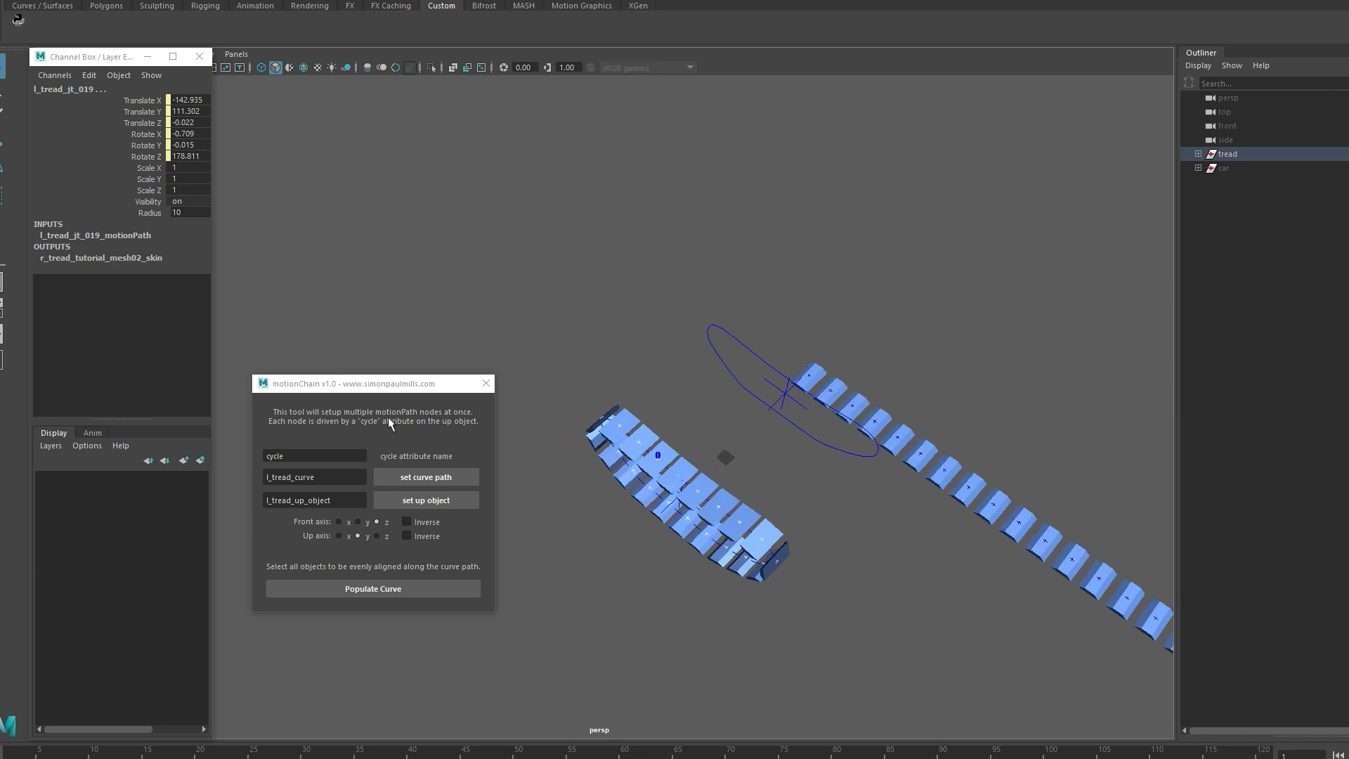
pyautogui.keyDown('alt'); pyautogui.moveTo(631, 486); pyautogui.dragTo(640, 421); pyautogui.keyUp('alt')
pyautogui.click(664, 393)
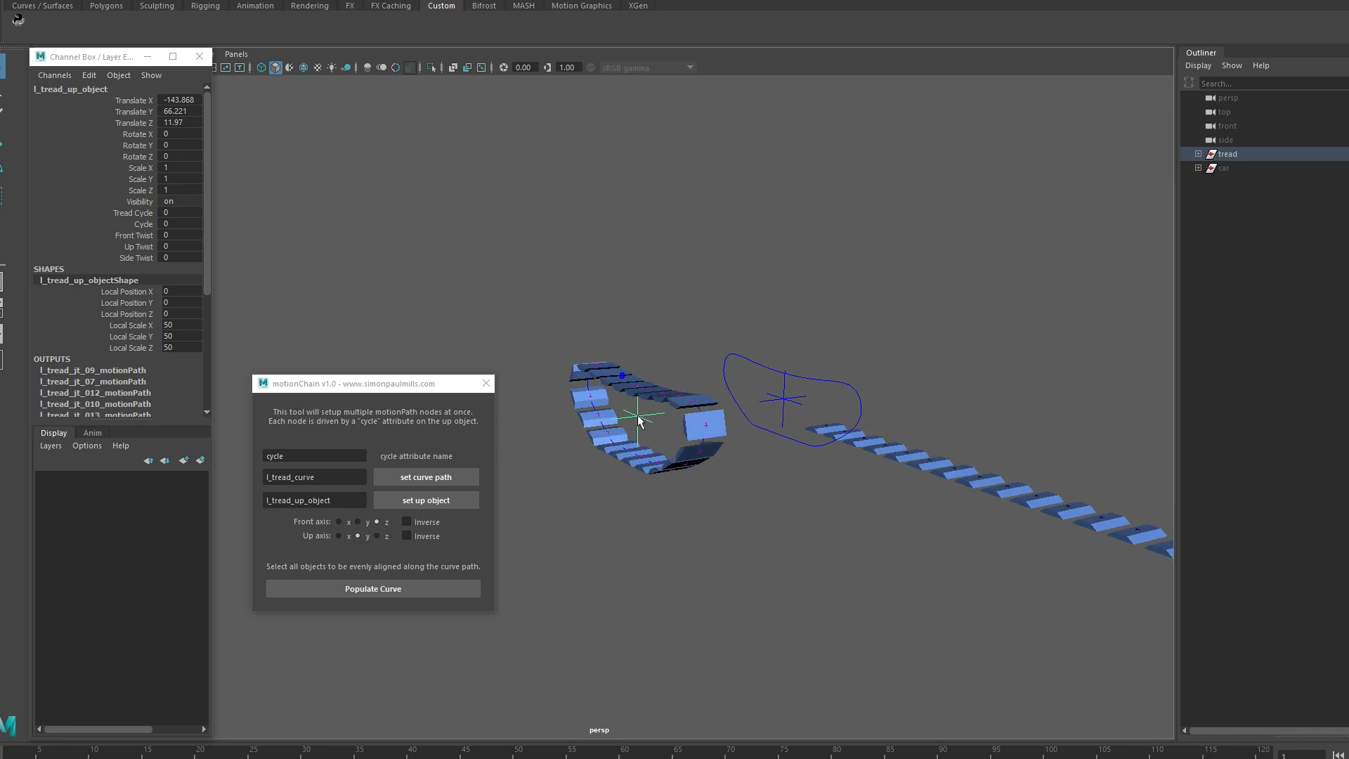
pyautogui.click(140, 222)
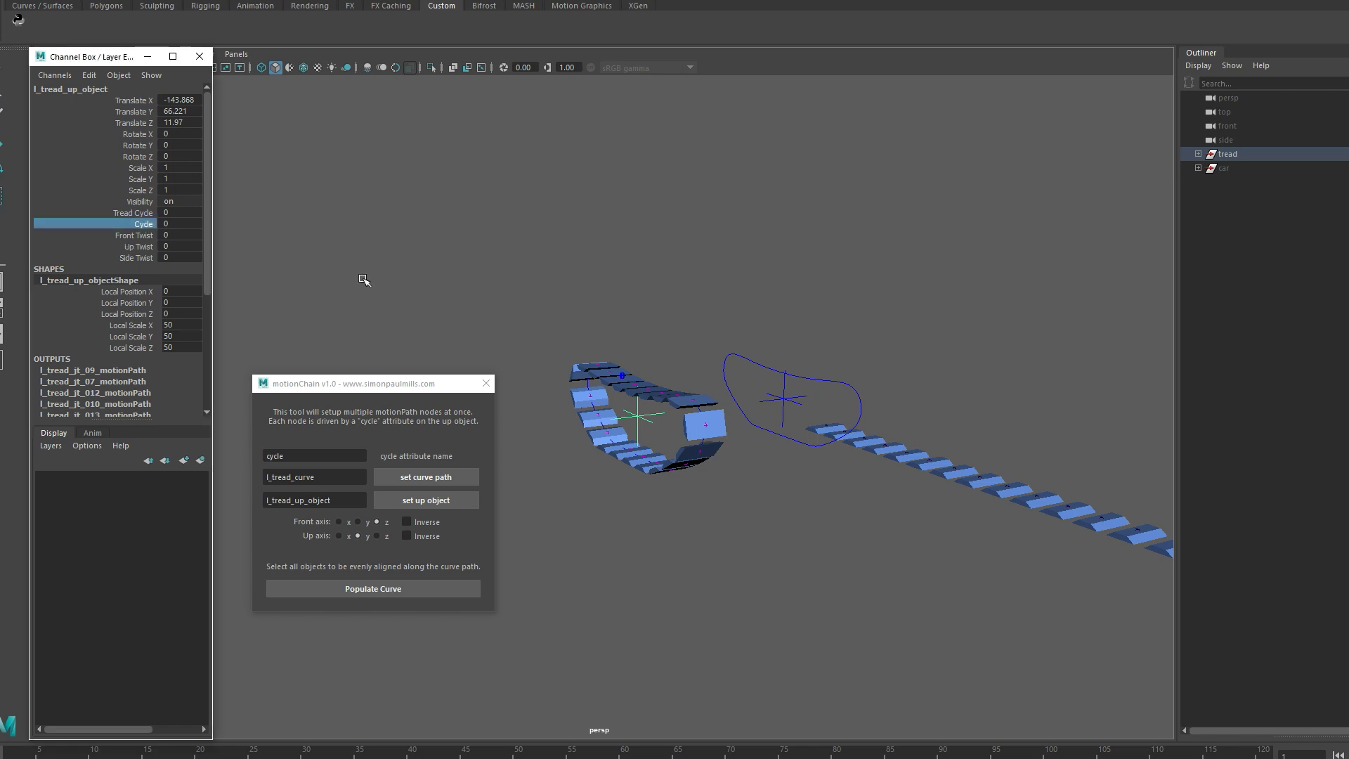
pyautogui.moveTo(363, 279); pyautogui.dragTo(434, 274, button='middle')
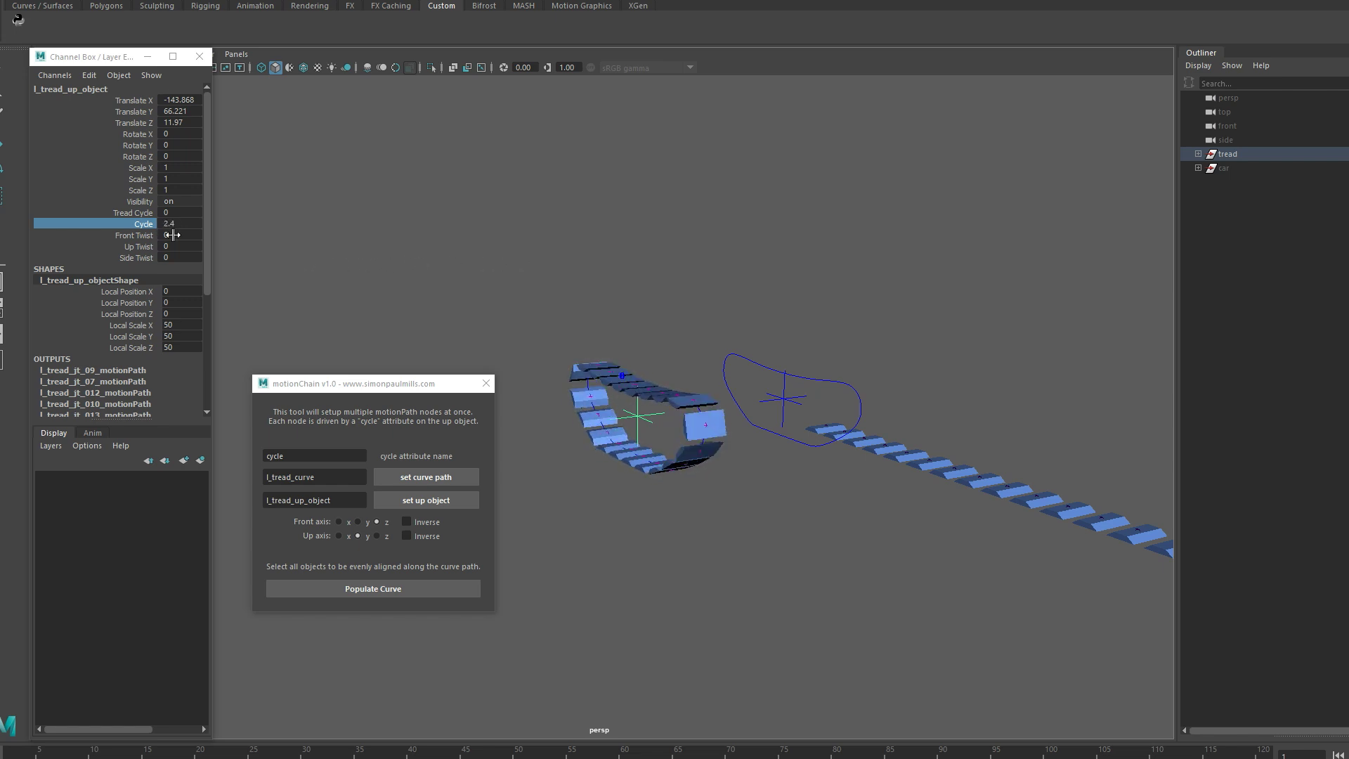
# Step: Test the left up object's Front Twist with values such as 148 and 211, and reset it to 0
pyautogui.click(132, 236)
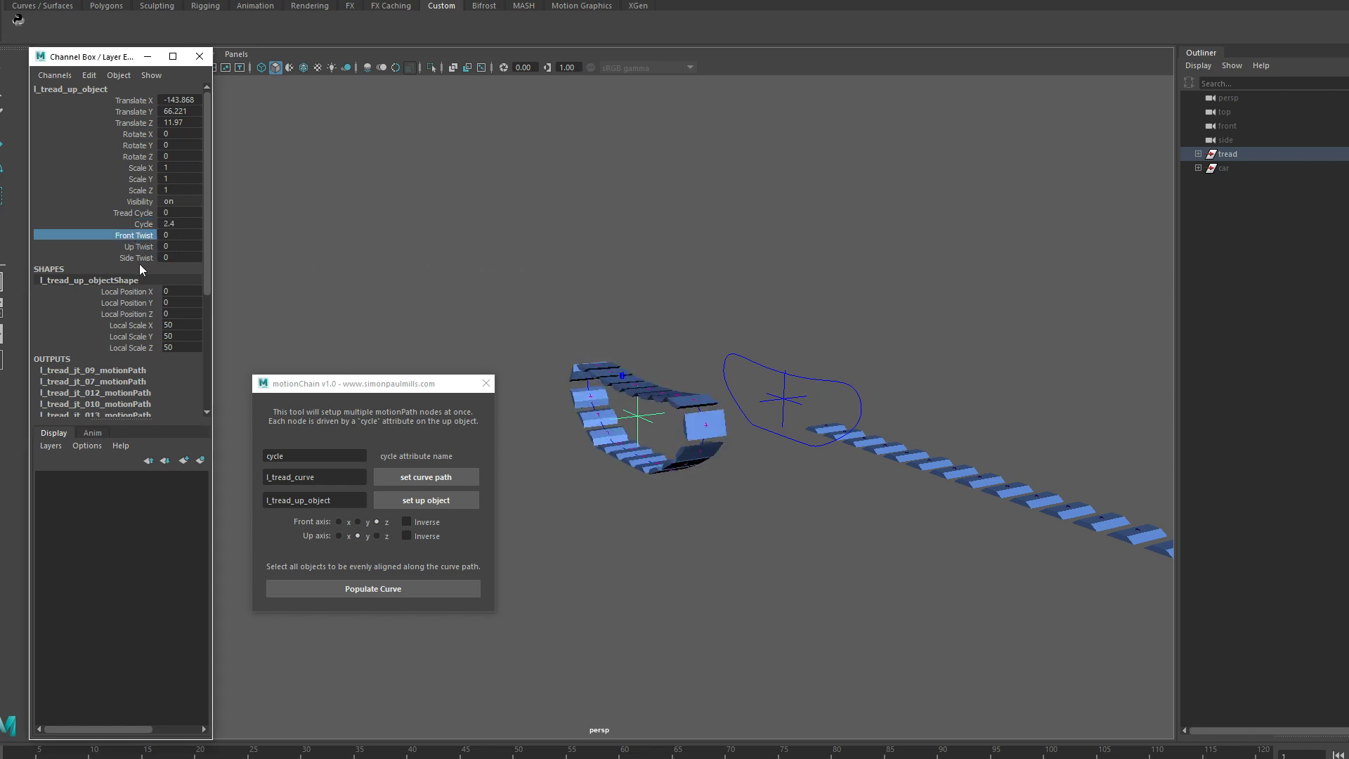
pyautogui.moveTo(331, 265); pyautogui.dragTo(934, 236, button='middle')
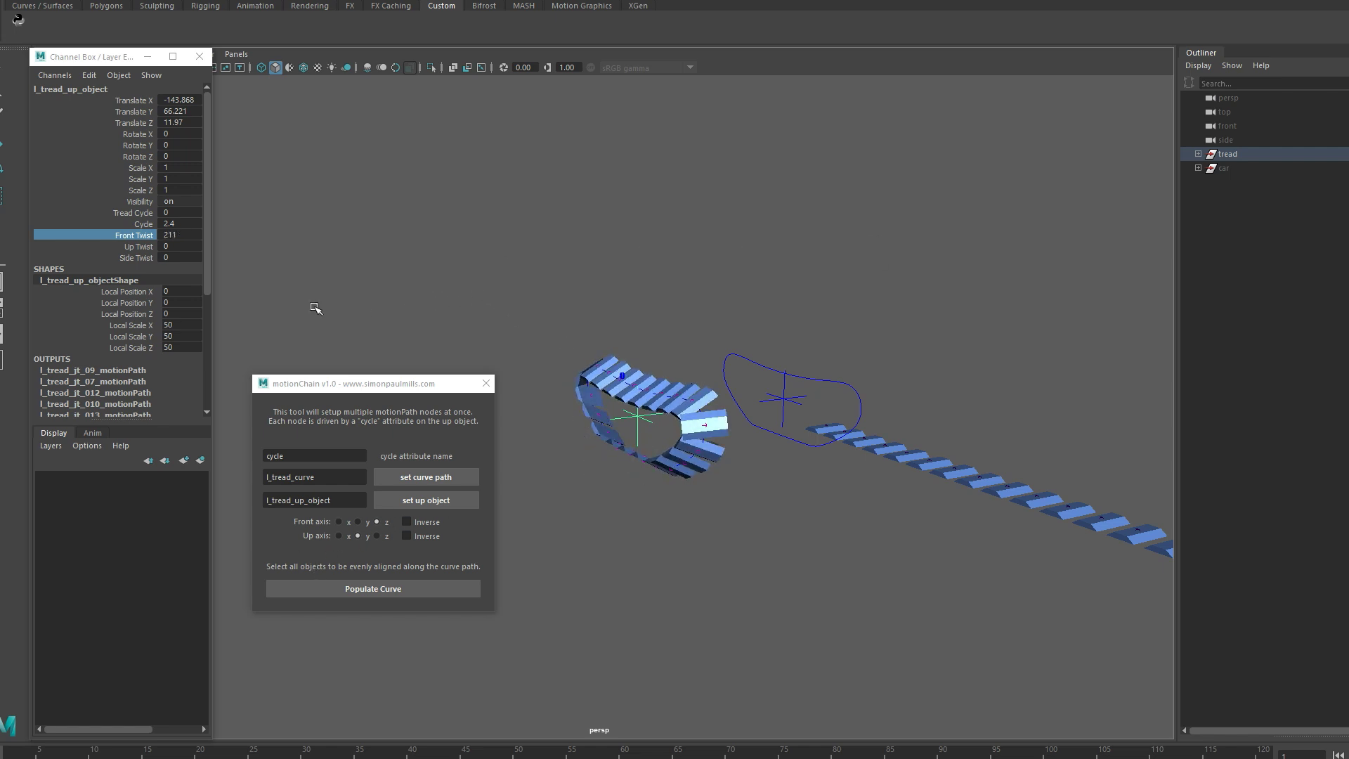
pyautogui.click(176, 235)
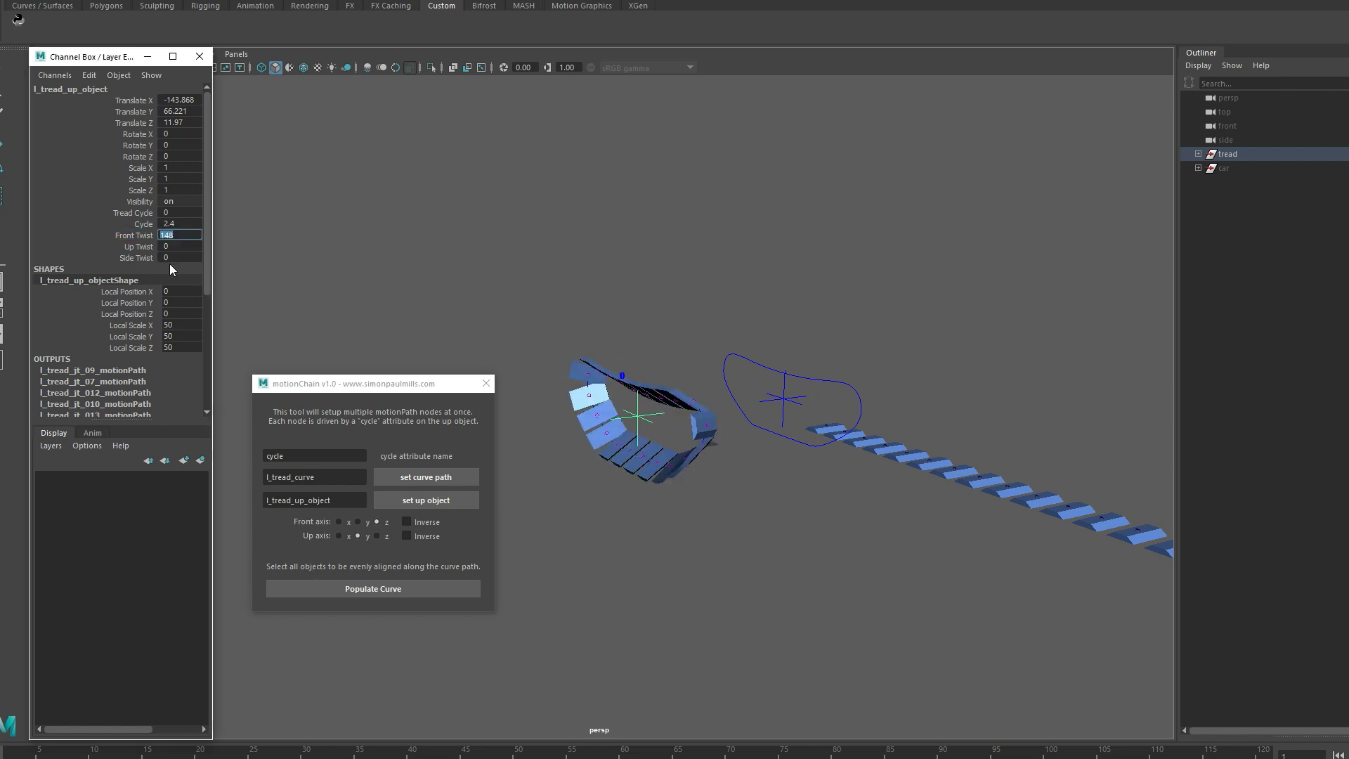
pyautogui.write('0')
pyautogui.press('Return')
# Step: Set the left up object's Tread Cycle to 5.7 and pick out the treadCycle attribute name in the Script Editor history
pyautogui.click(125, 212)
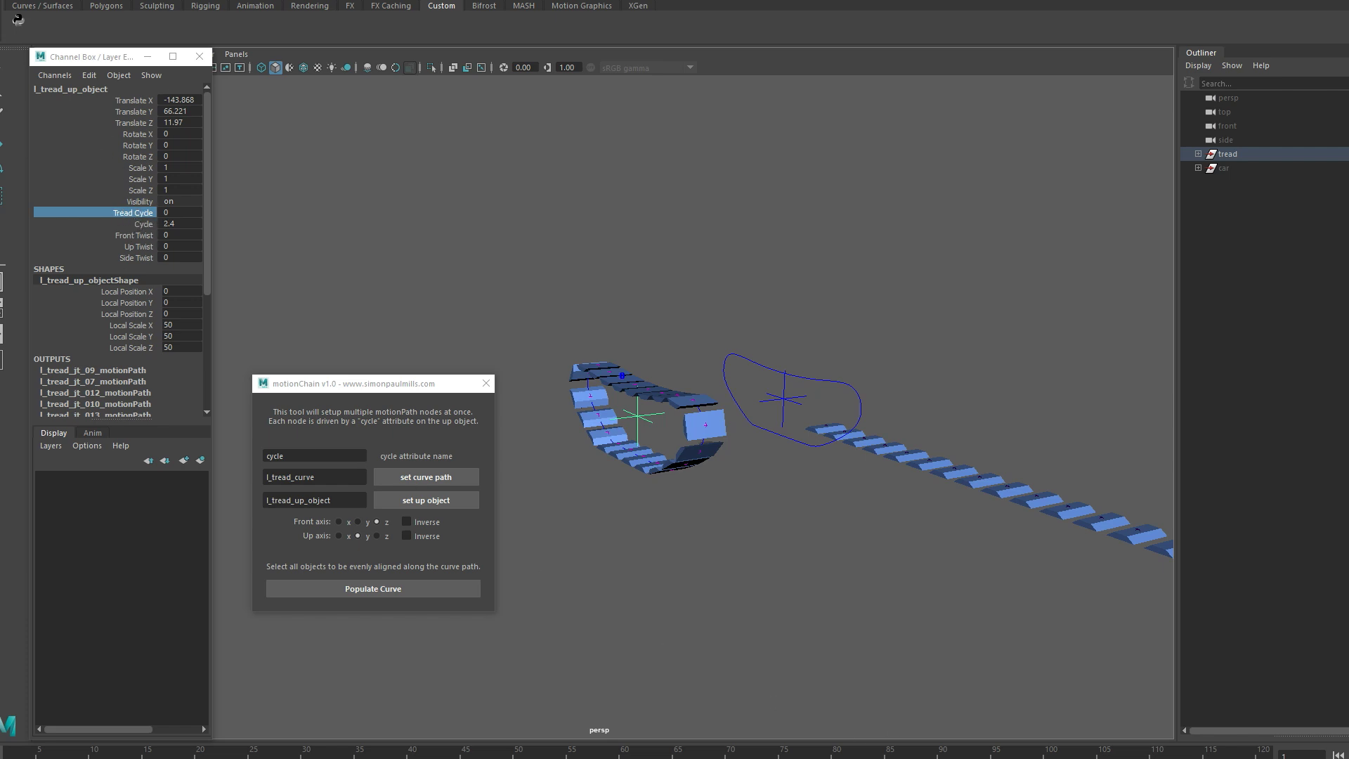
pyautogui.moveTo(959, 758); pyautogui.dragTo(876, 354)
pyautogui.click(131, 212)
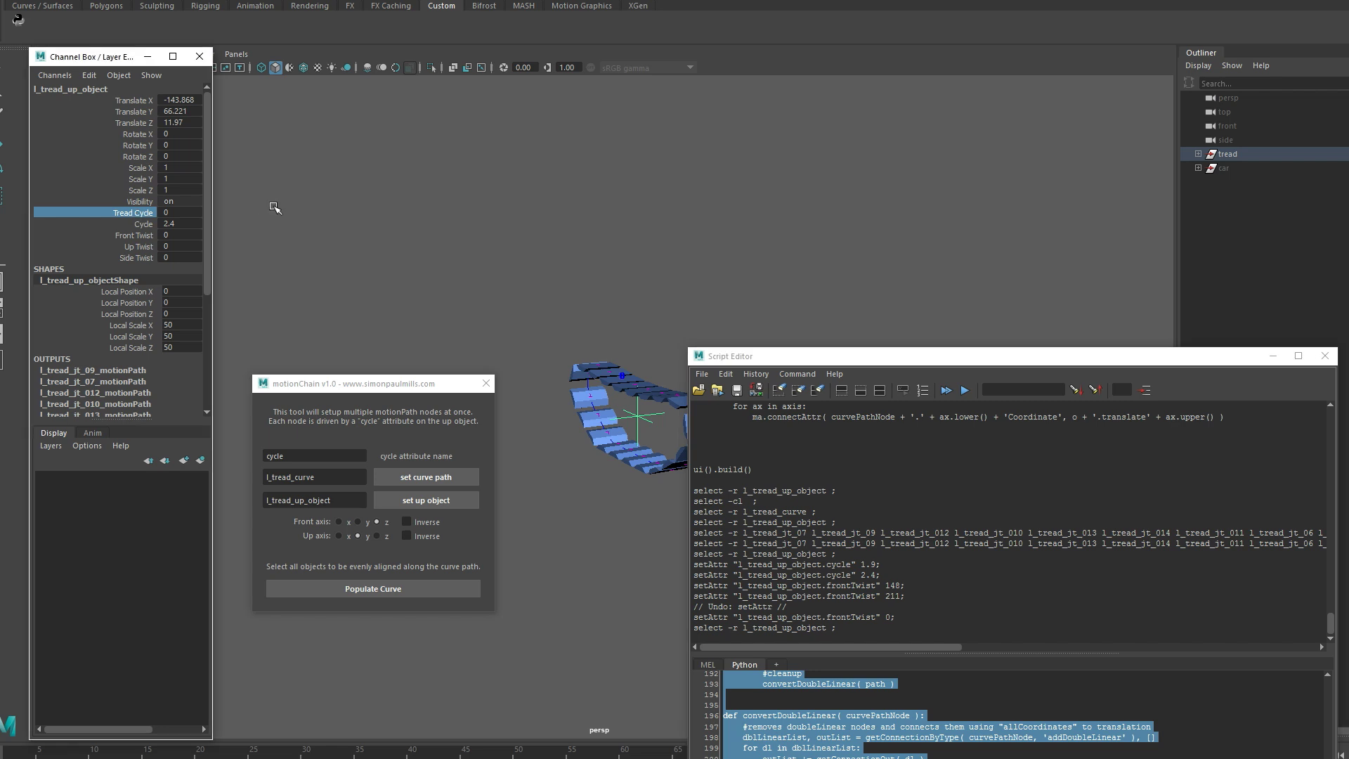
pyautogui.moveTo(274, 207); pyautogui.dragTo(321, 205, button='middle')
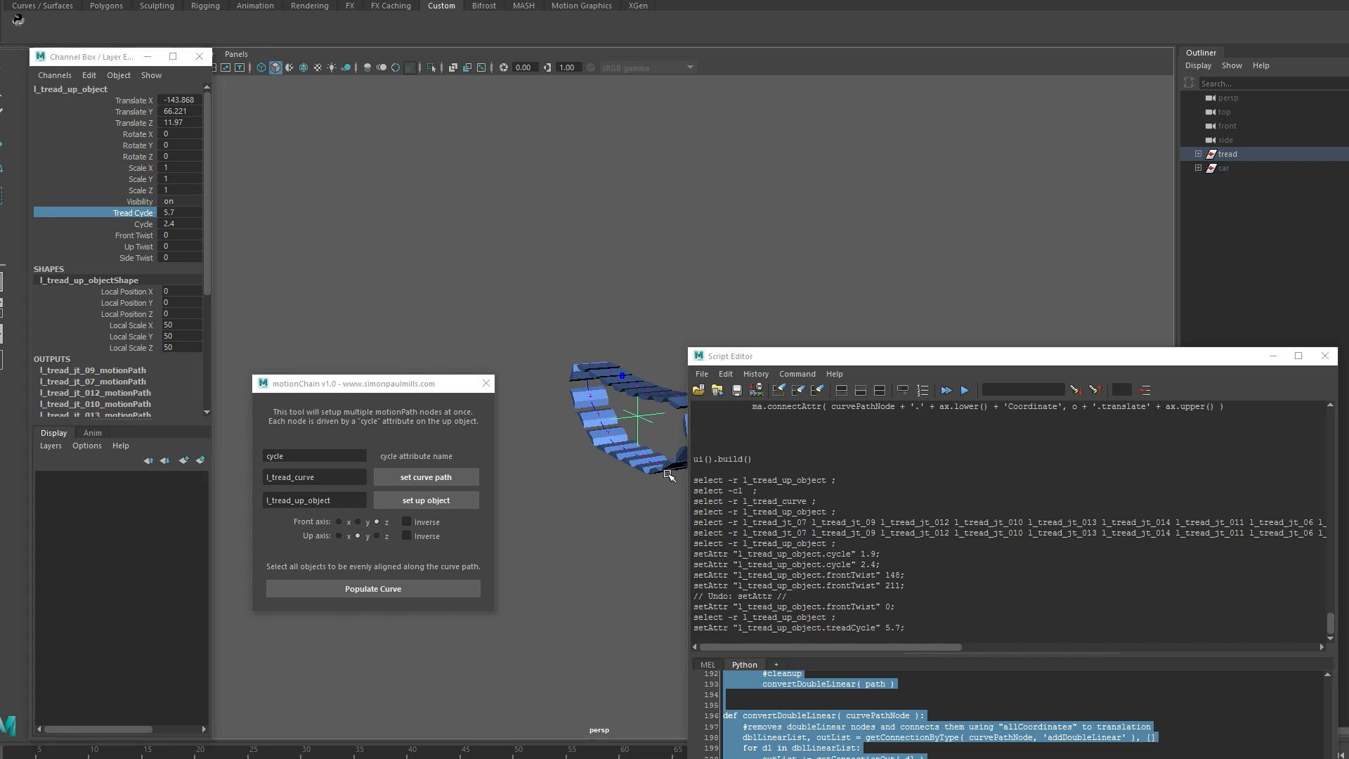
pyautogui.doubleClick(850, 627)
pyautogui.hotkey('ctrl', 'c')
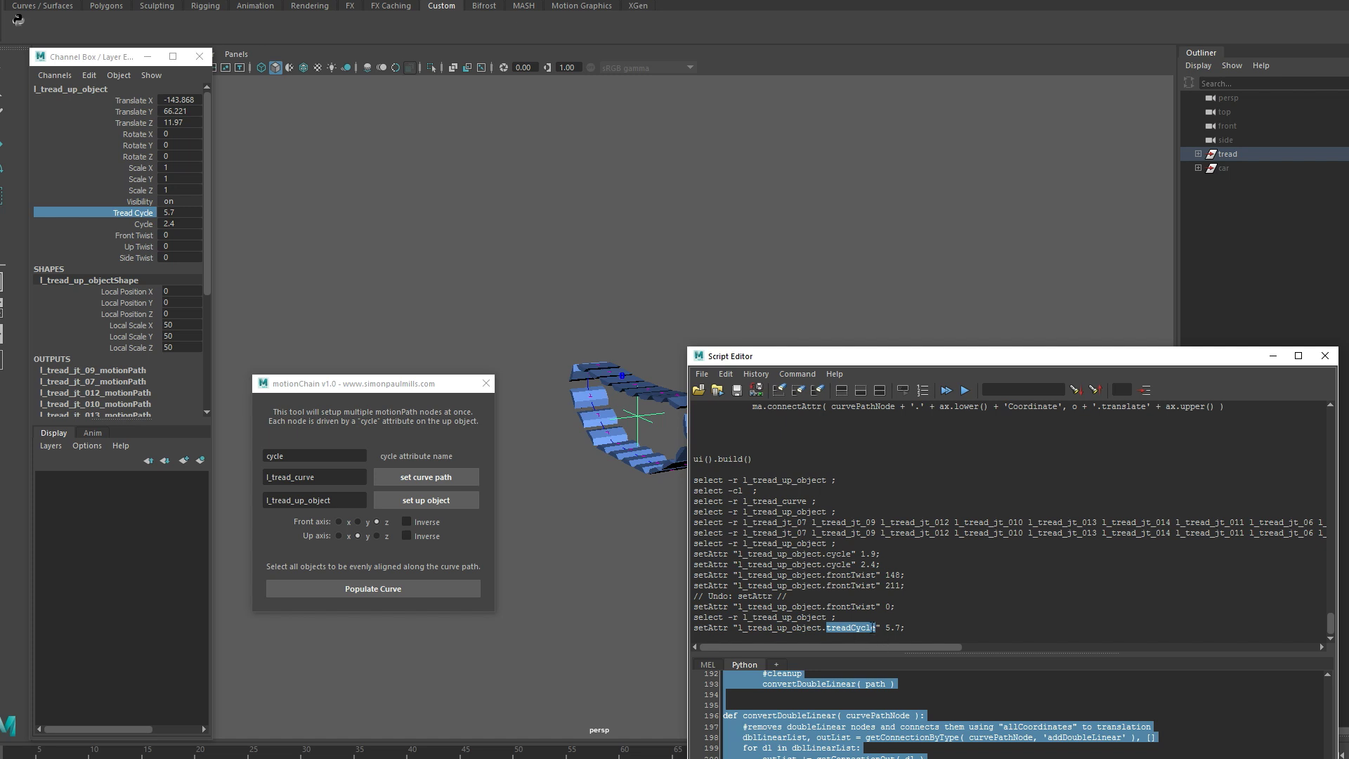
# Step: Move the Script Editor out of the way and replace the tool's cycle attribute name with treadCycle
pyautogui.moveTo(924, 359); pyautogui.dragTo(695, 758)
pyautogui.moveTo(302, 456); pyautogui.dragTo(212, 460)
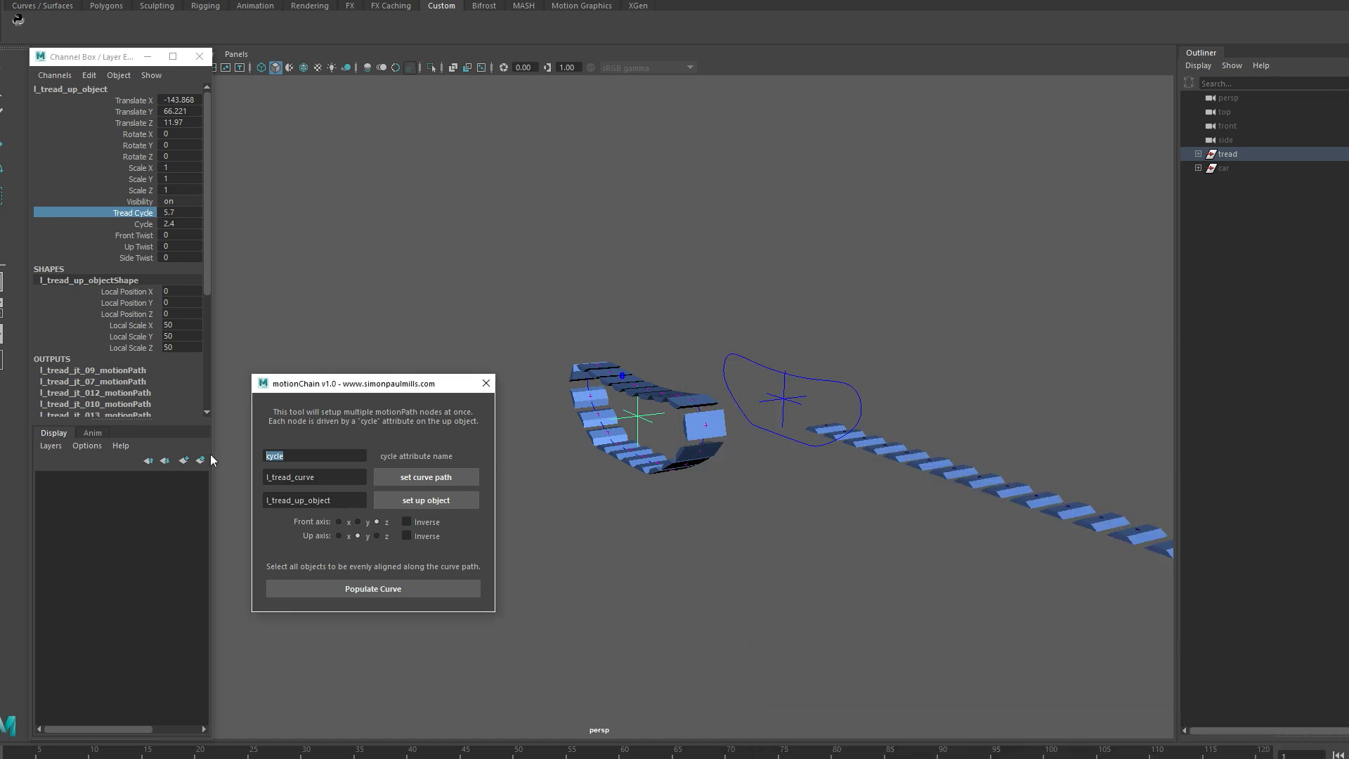
pyautogui.hotkey('ctrl', 'v')
# Step: Assign r_tread_curve as the curve path and r_tread_up_object as the up object, with the up axis inverted
pyautogui.click(848, 605)
pyautogui.keyDown('alt'); pyautogui.moveTo(848, 605); pyautogui.dragTo(770, 586); pyautogui.keyUp('alt')
pyautogui.keyDown('alt'); pyautogui.moveTo(705, 489); pyautogui.dragTo(786, 367); pyautogui.keyUp('alt')
pyautogui.click(791, 390)
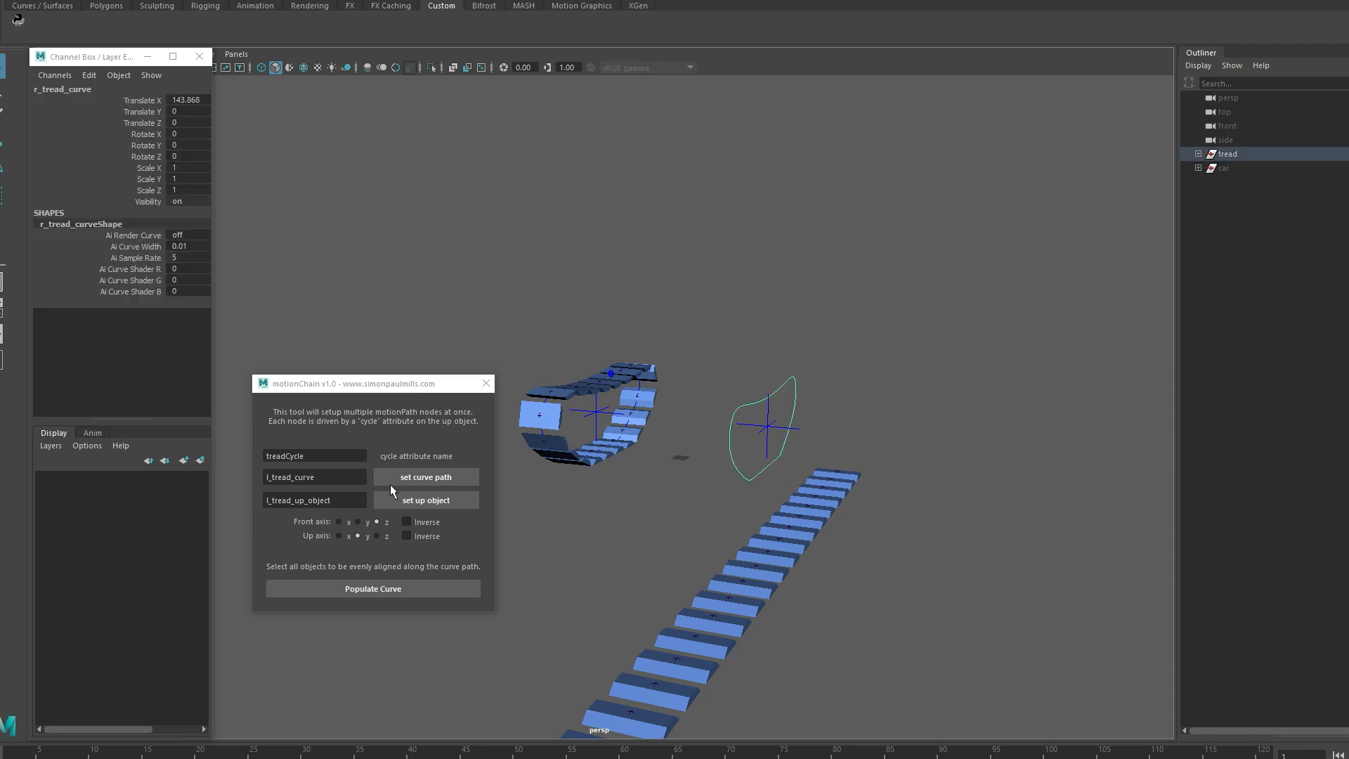
pyautogui.click(427, 477)
pyautogui.click(766, 422)
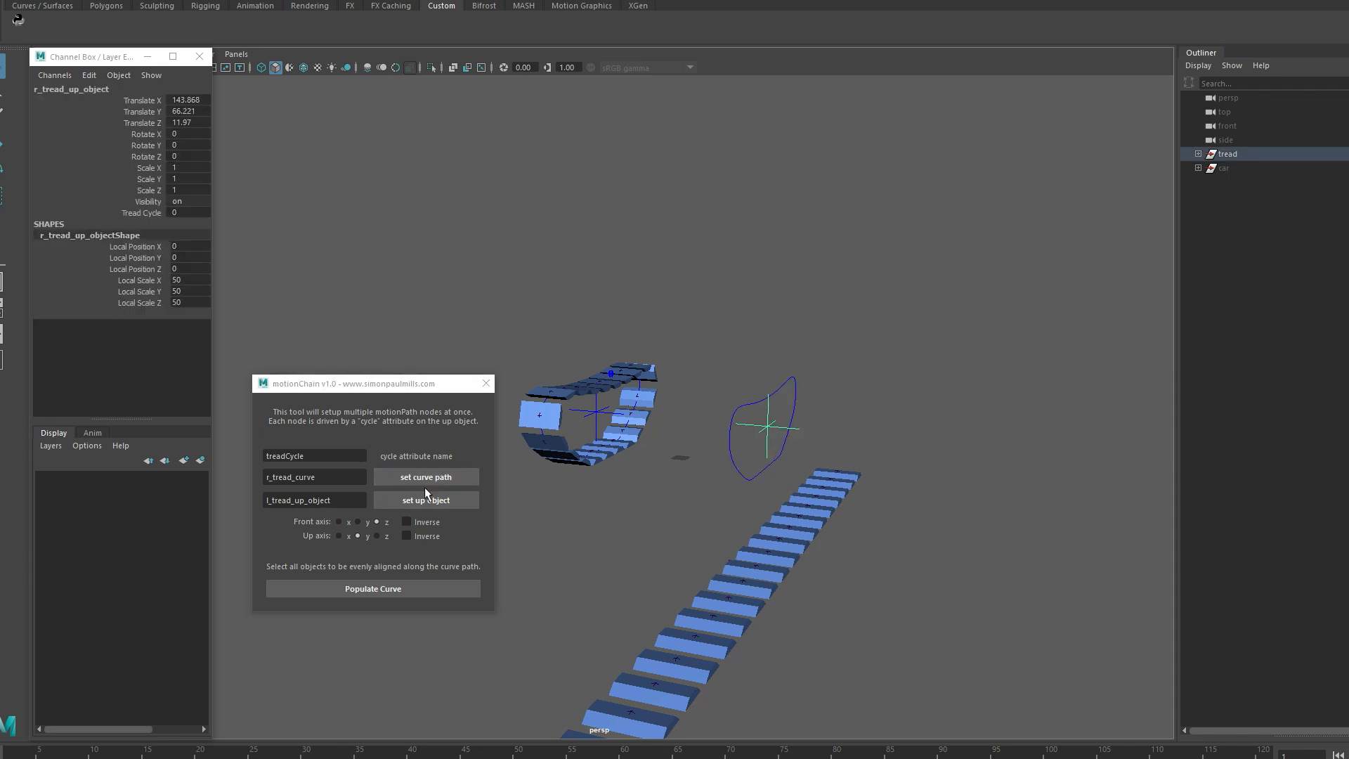
pyautogui.click(427, 500)
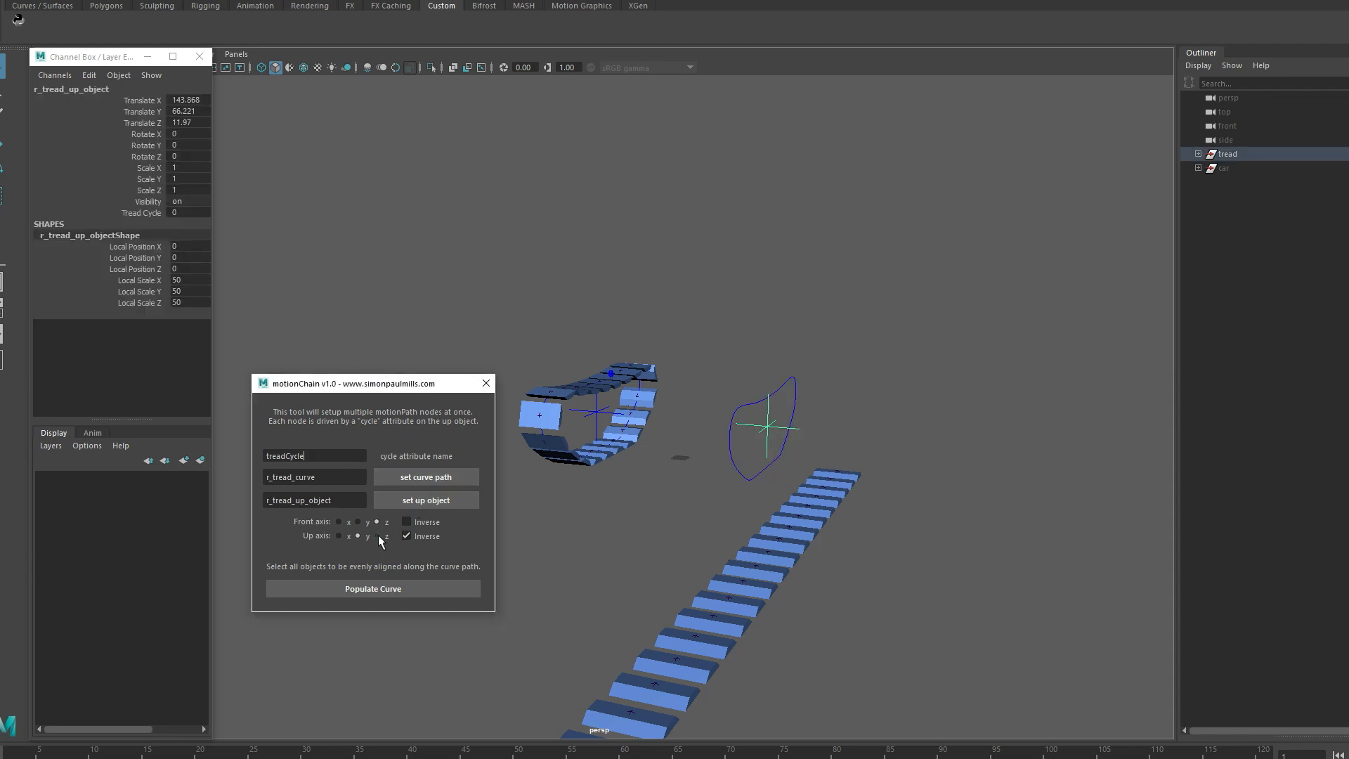
# Step: Select the right tread's first joint, r_tread_jt_01, and examine its orientation against the tool's front and up axis settings
pyautogui.keyDown('alt'); pyautogui.moveTo(883, 531); pyautogui.dragTo(879, 465); pyautogui.keyUp('alt')
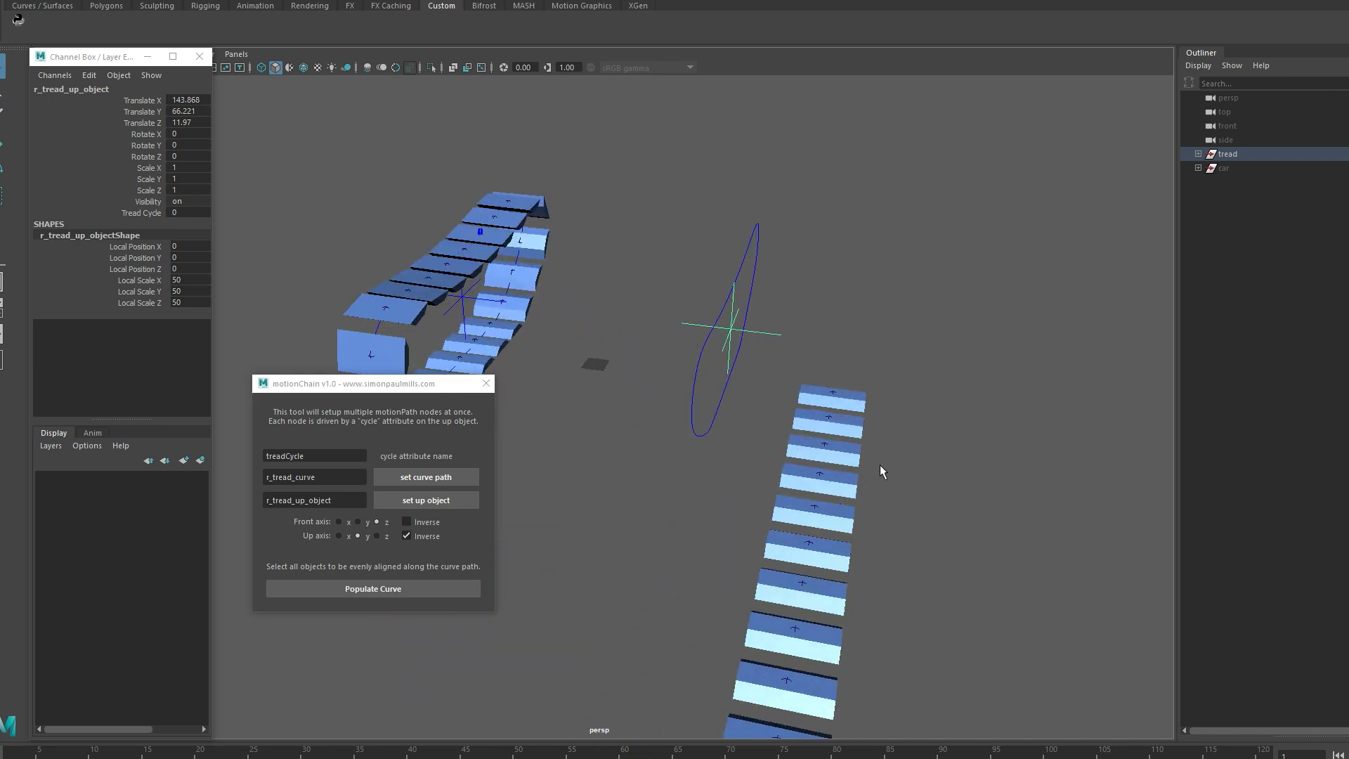
pyautogui.keyDown('alt'); pyautogui.moveTo(873, 467); pyautogui.dragTo(800, 476, button='middle'); pyautogui.keyUp('alt')
pyautogui.moveTo(413, 384); pyautogui.dragTo(463, 430)
pyautogui.keyDown('alt'); pyautogui.moveTo(727, 446); pyautogui.dragTo(801, 476, button='right'); pyautogui.keyUp('alt')
pyautogui.keyDown('alt'); pyautogui.moveTo(800, 475); pyautogui.dragTo(777, 452, button='middle'); pyautogui.keyUp('alt')
pyautogui.click(743, 373)
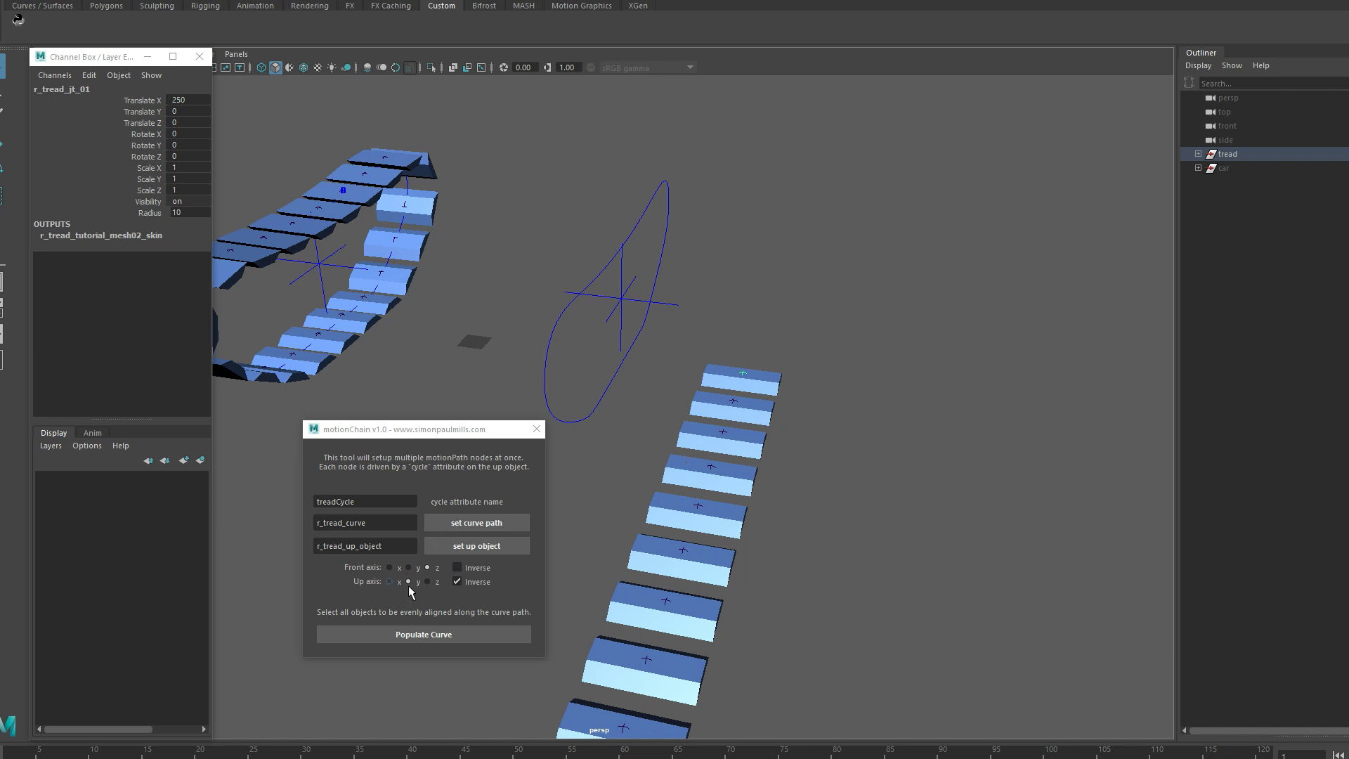
pyautogui.moveTo(788, 382); pyautogui.dragTo(788, 383)
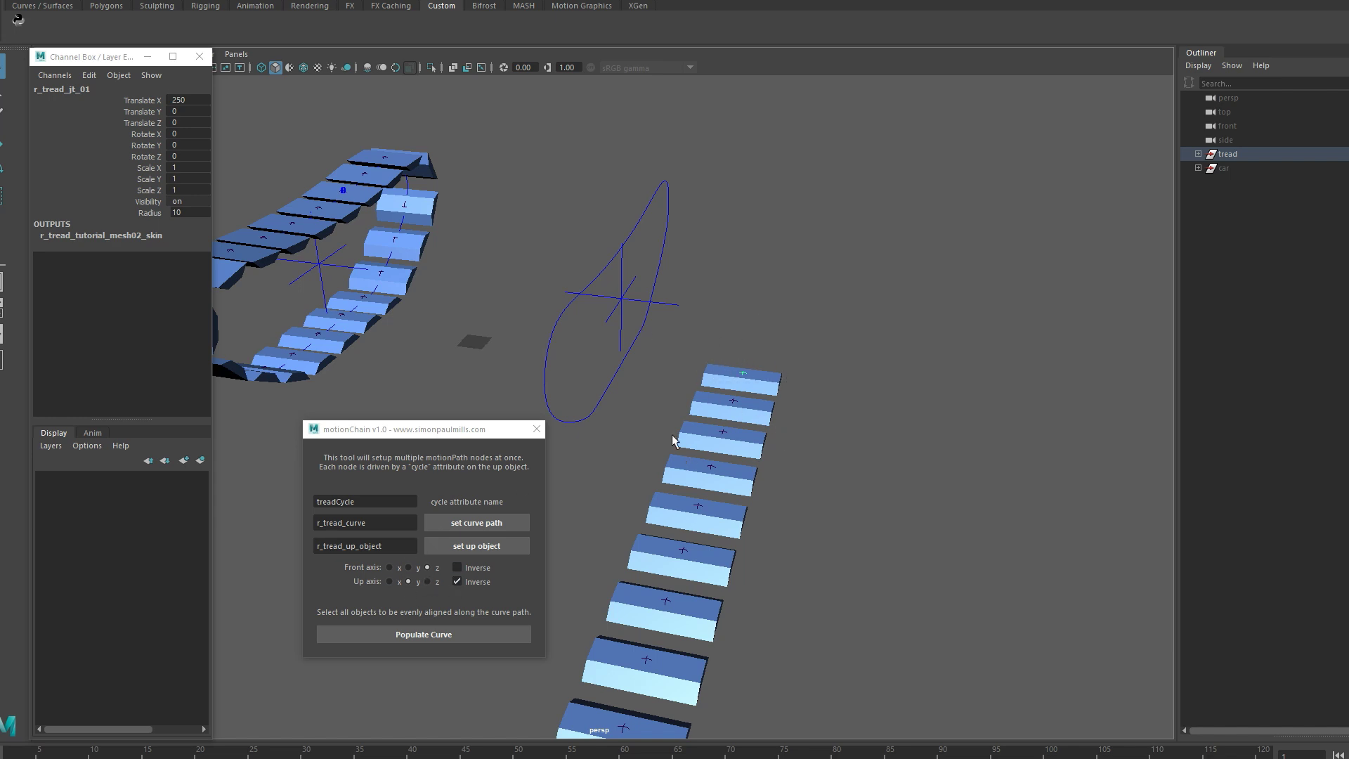
pyautogui.click(455, 636)
pyautogui.keyDown('alt'); pyautogui.moveTo(618, 295); pyautogui.dragTo(672, 276); pyautogui.keyUp('alt')
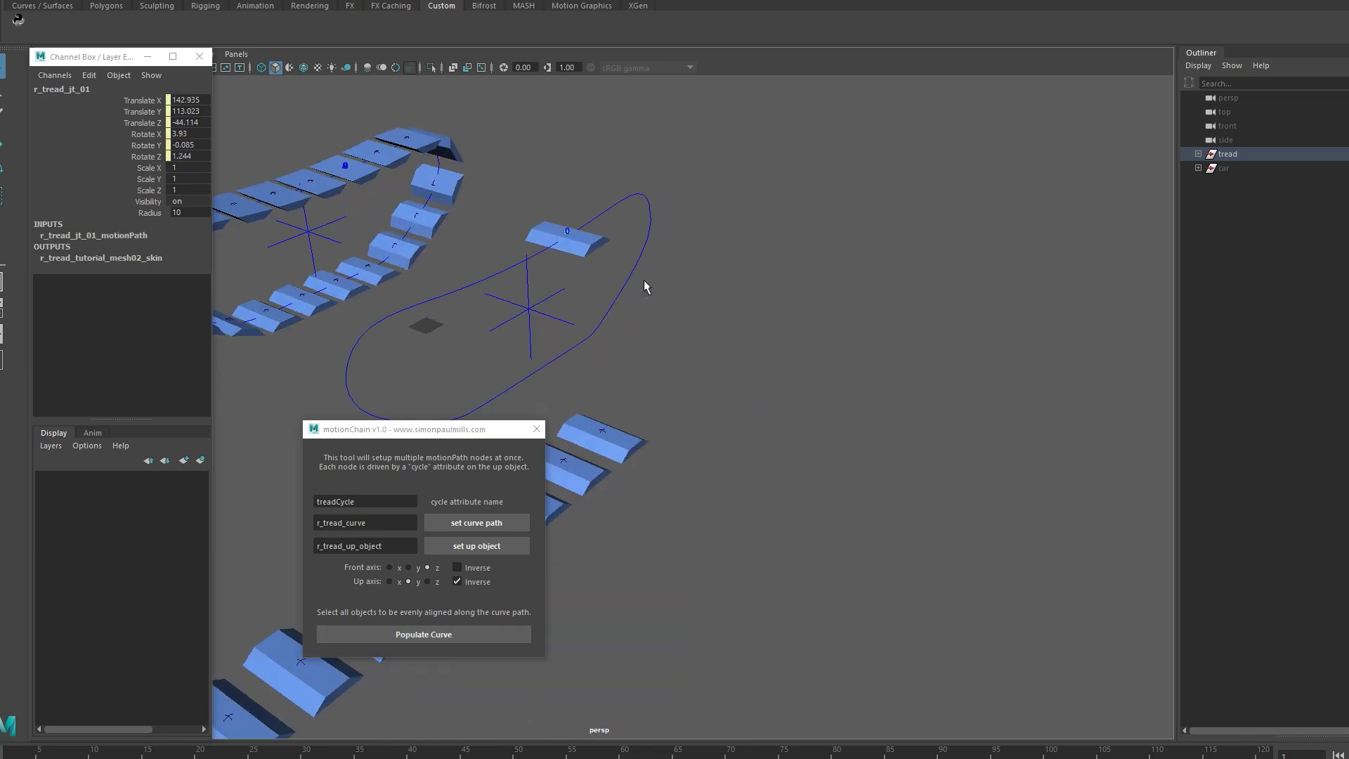
pyautogui.keyDown('alt'); pyautogui.moveTo(645, 283); pyautogui.dragTo(855, 326); pyautogui.keyUp('alt')
pyautogui.hotkey('ctrl', 'z')
# Step: Select all of the right tread's joints and populate r_tread_curve with them
pyautogui.scroll(-5, 858, 348)
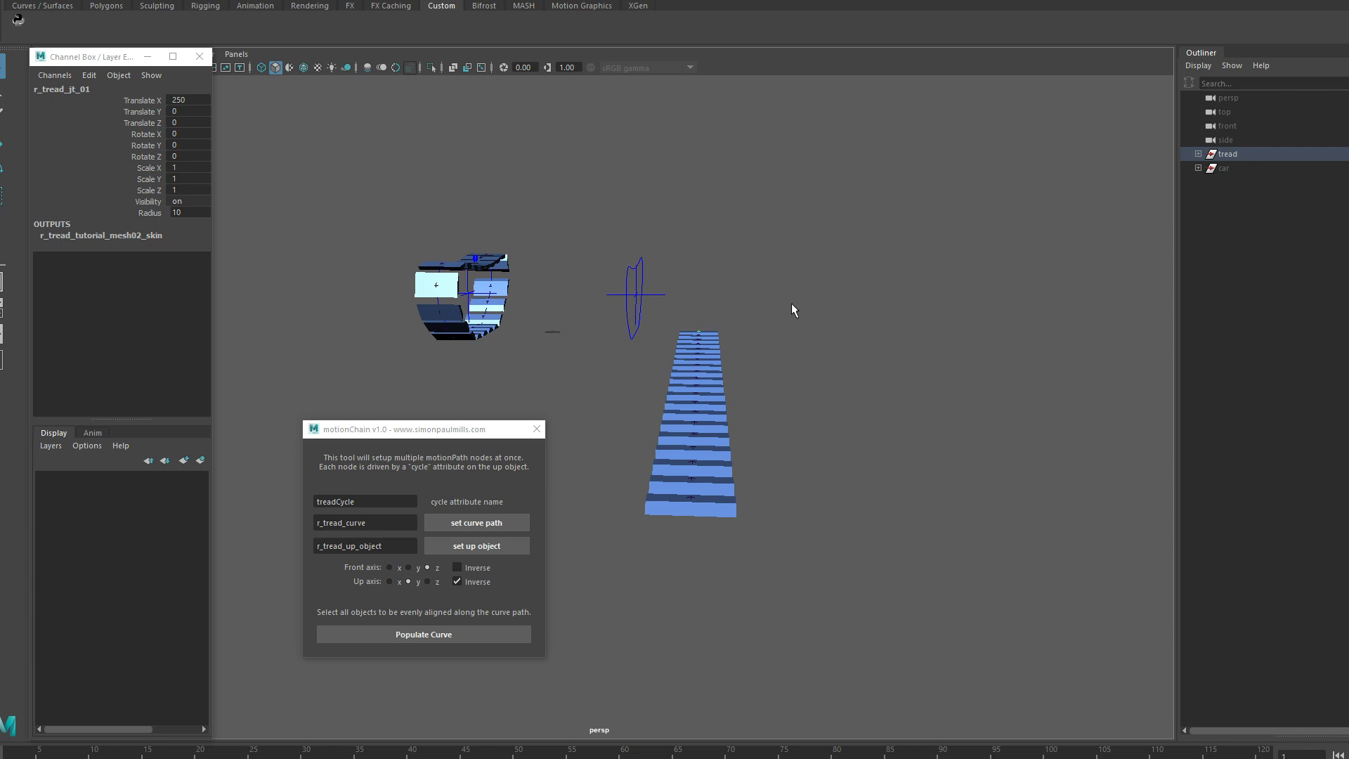
pyautogui.click(445, 634)
pyautogui.moveTo(788, 444)
pyautogui.keyDown('alt'); pyautogui.mouseDown()
pyautogui.moveTo(812, 453)
pyautogui.moveTo(698, 440)
pyautogui.moveTo(828, 428)
pyautogui.moveTo(817, 441)
pyautogui.moveTo(858, 482)
pyautogui.moveTo(772, 450)
pyautogui.mouseUp(); pyautogui.keyUp('alt')
# Step: Select r_tread_up_object, try out its Tread Cycle attribute, and undo the change
pyautogui.click(635, 316)
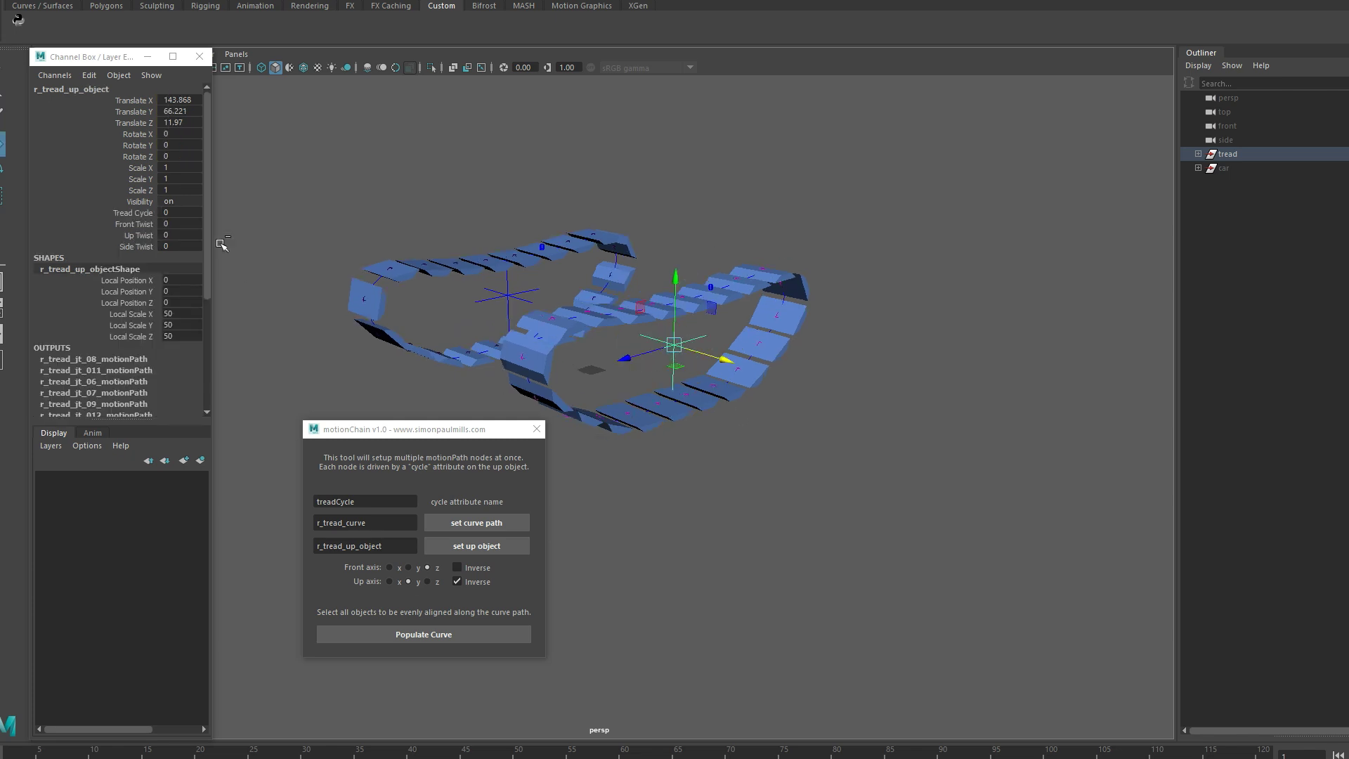
pyautogui.click(142, 213)
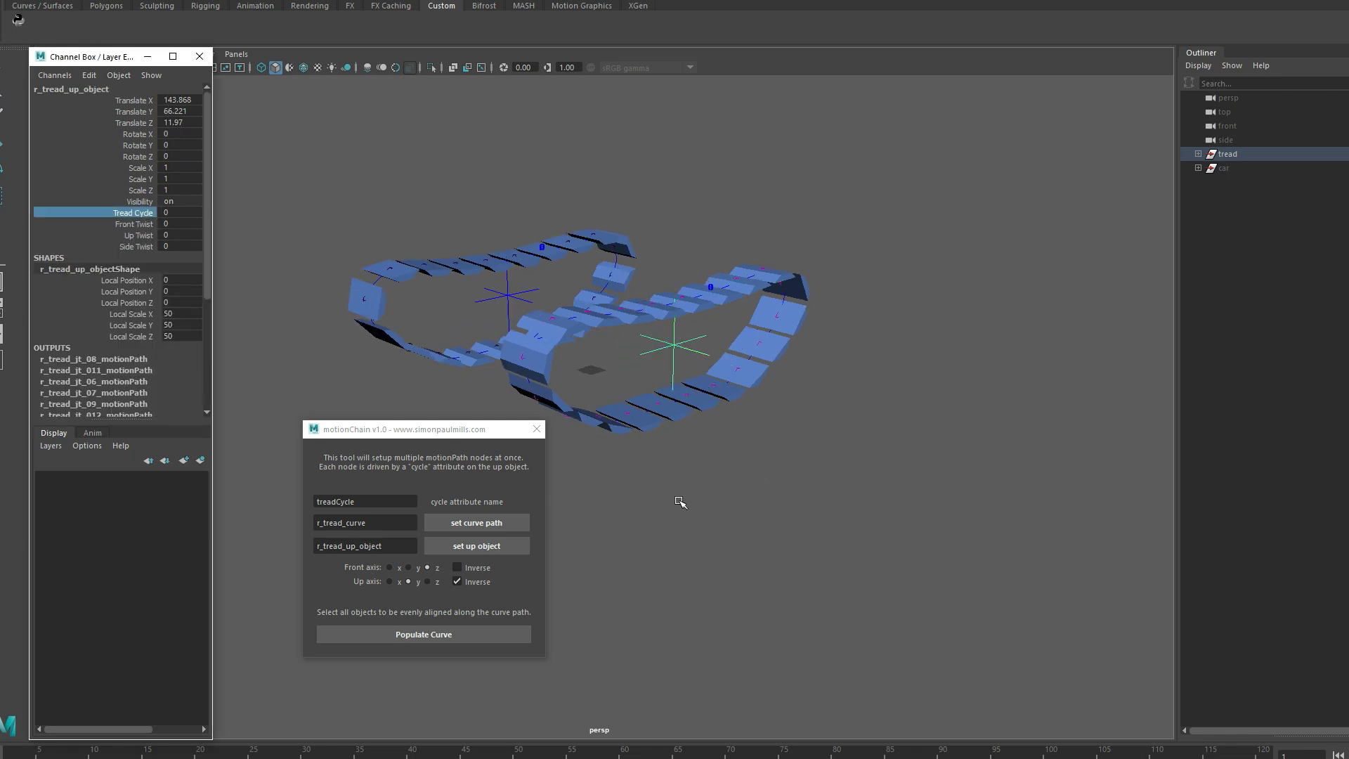
pyautogui.moveTo(706, 501); pyautogui.dragTo(664, 484, button='middle')
pyautogui.hotkey('ctrl', 'z')
# Step: Try out the Front Twist and Side Twist attributes of r_tread_up_object, undoing each change
pyautogui.click(134, 223)
pyautogui.moveTo(301, 201); pyautogui.dragTo(322, 217, button='middle')
pyautogui.hotkey('ctrl', 'z')
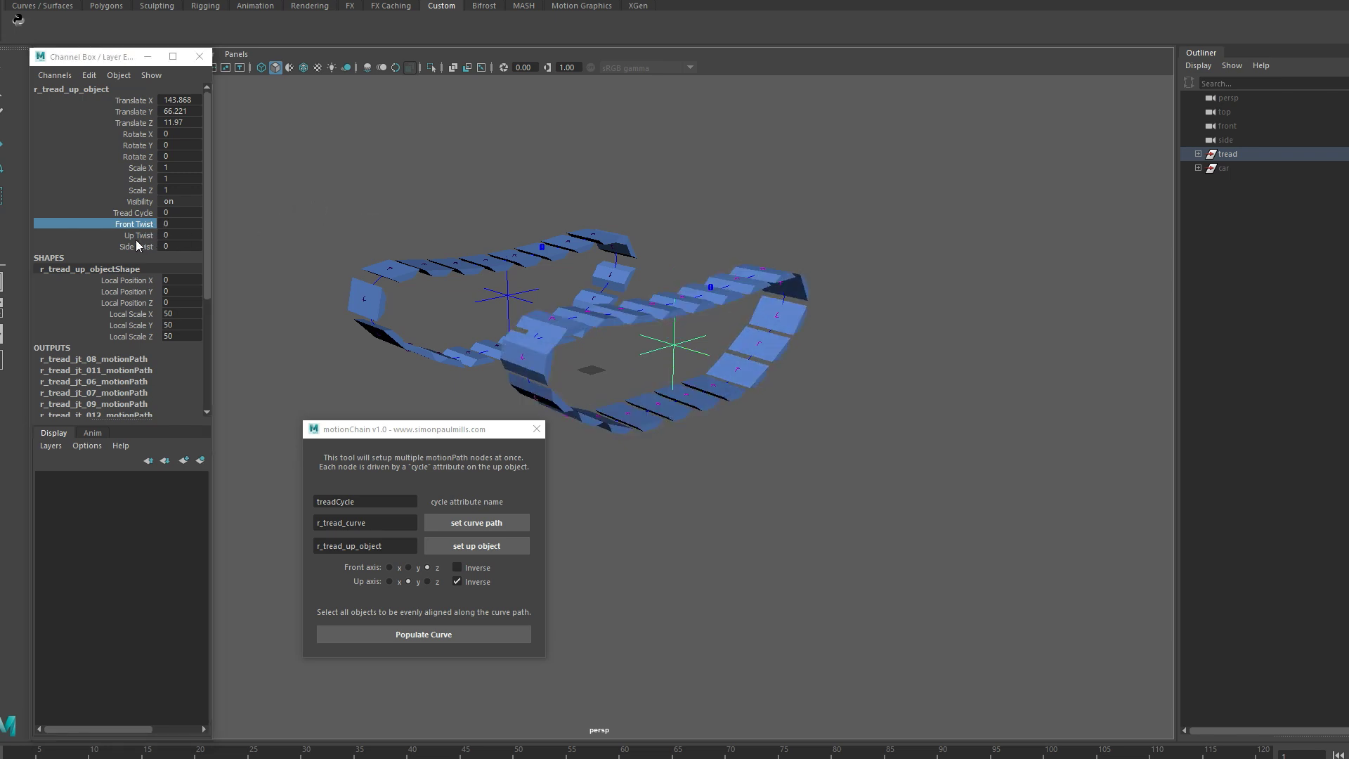
pyautogui.click(137, 246)
pyautogui.moveTo(548, 212); pyautogui.dragTo(885, 304, button='middle')
pyautogui.hotkey('ctrl', 'z')
# Step: Move the motionChain window clear of the treads and deselect the right up object
pyautogui.keyDown('alt'); pyautogui.moveTo(773, 398); pyautogui.dragTo(835, 495); pyautogui.keyUp('alt')
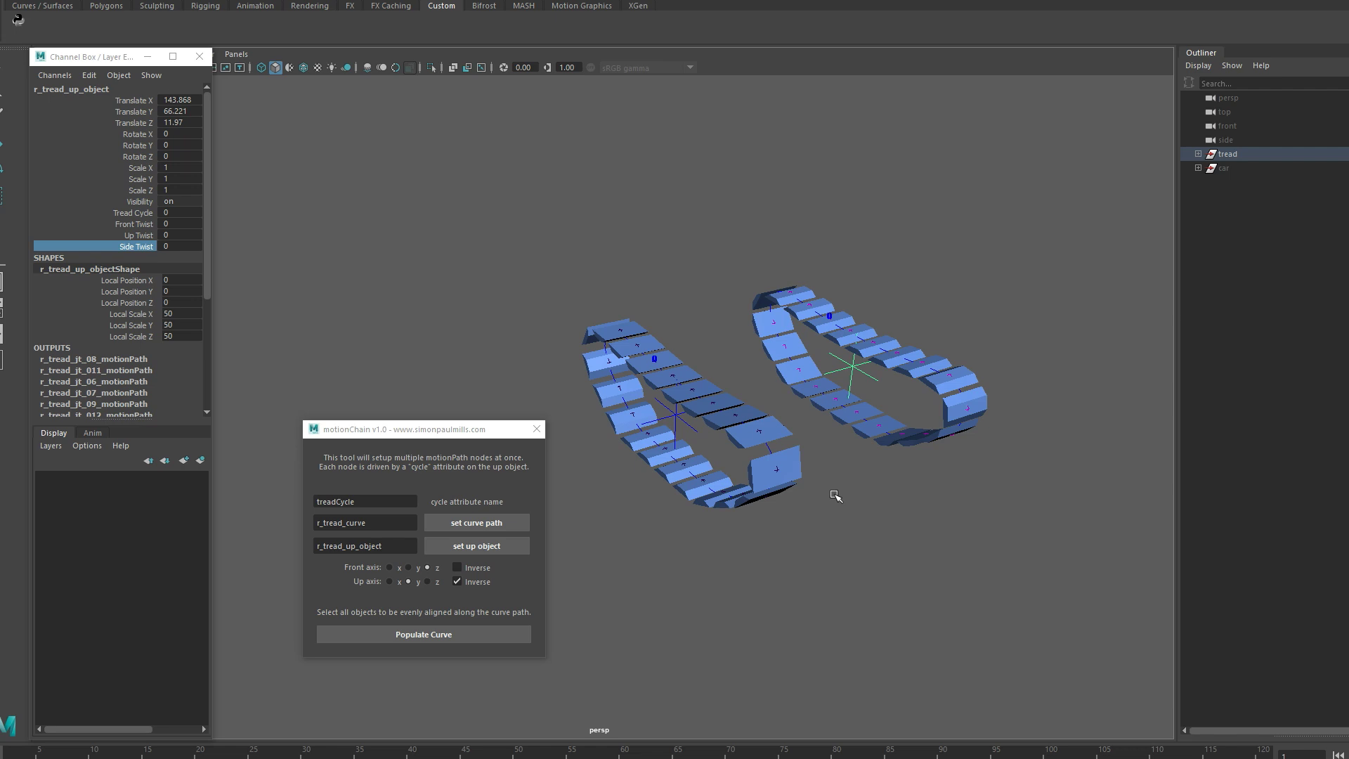
pyautogui.scroll(6, 835, 496)
pyautogui.scroll(-4, 879, 492)
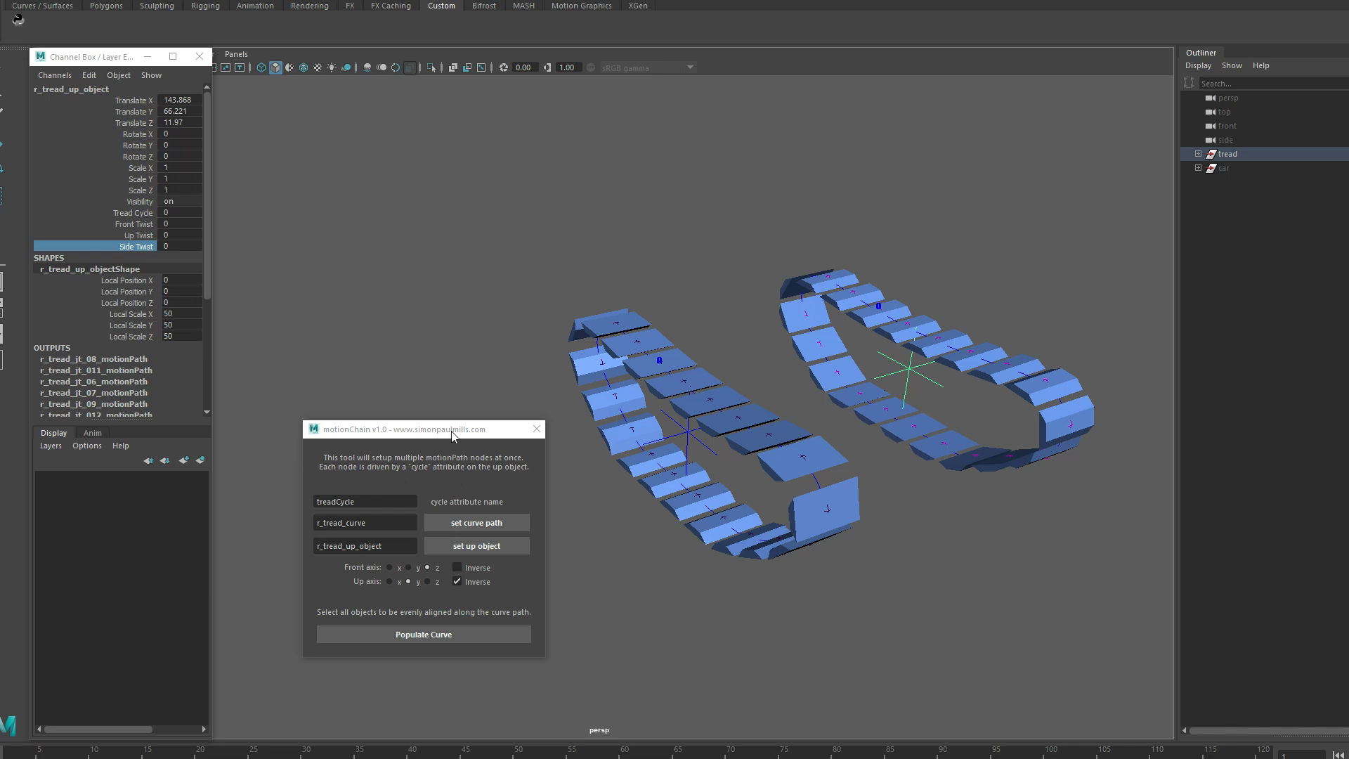
pyautogui.moveTo(451, 437); pyautogui.dragTo(418, 411)
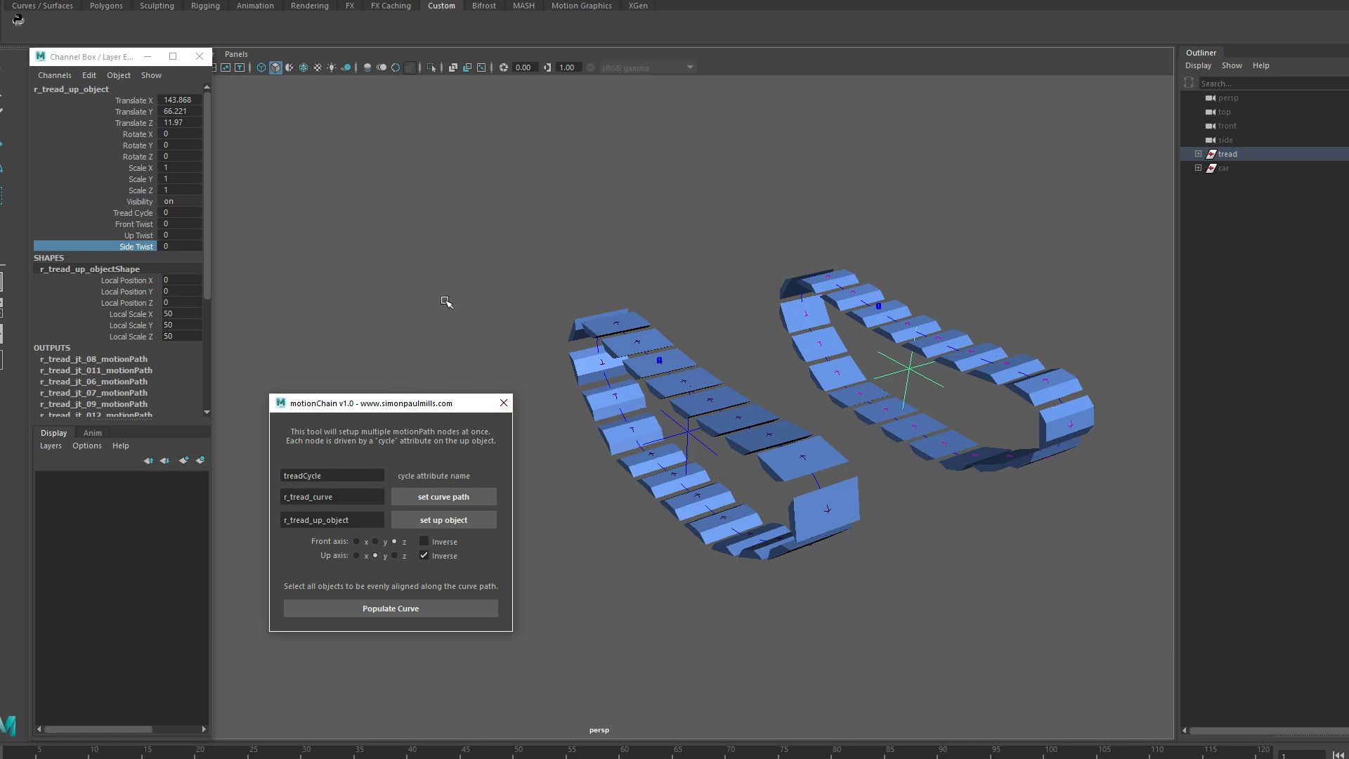
pyautogui.click(576, 433)
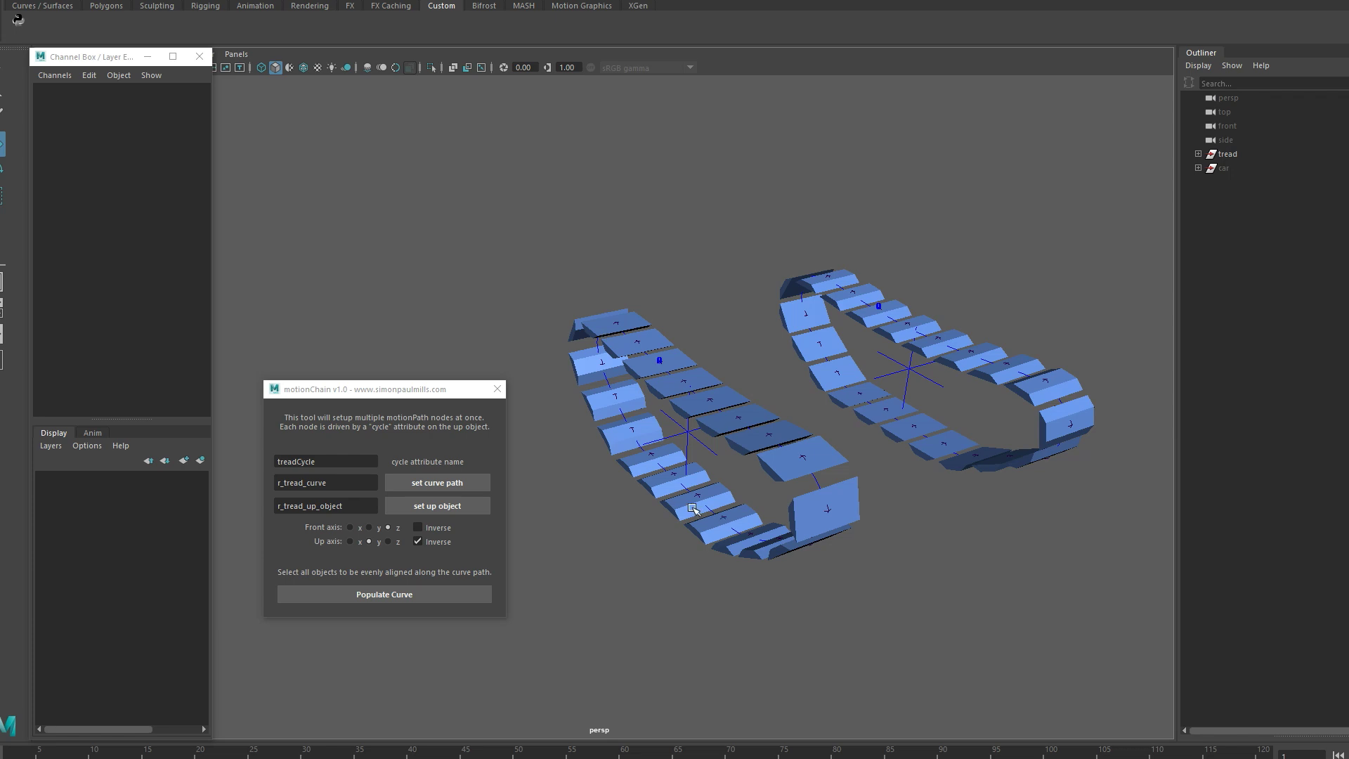
# Step: Turn on the visibility of the car group, hide the tread group, and clear the selection
pyautogui.click(1221, 169)
pyautogui.click(179, 201)
pyautogui.write('1')
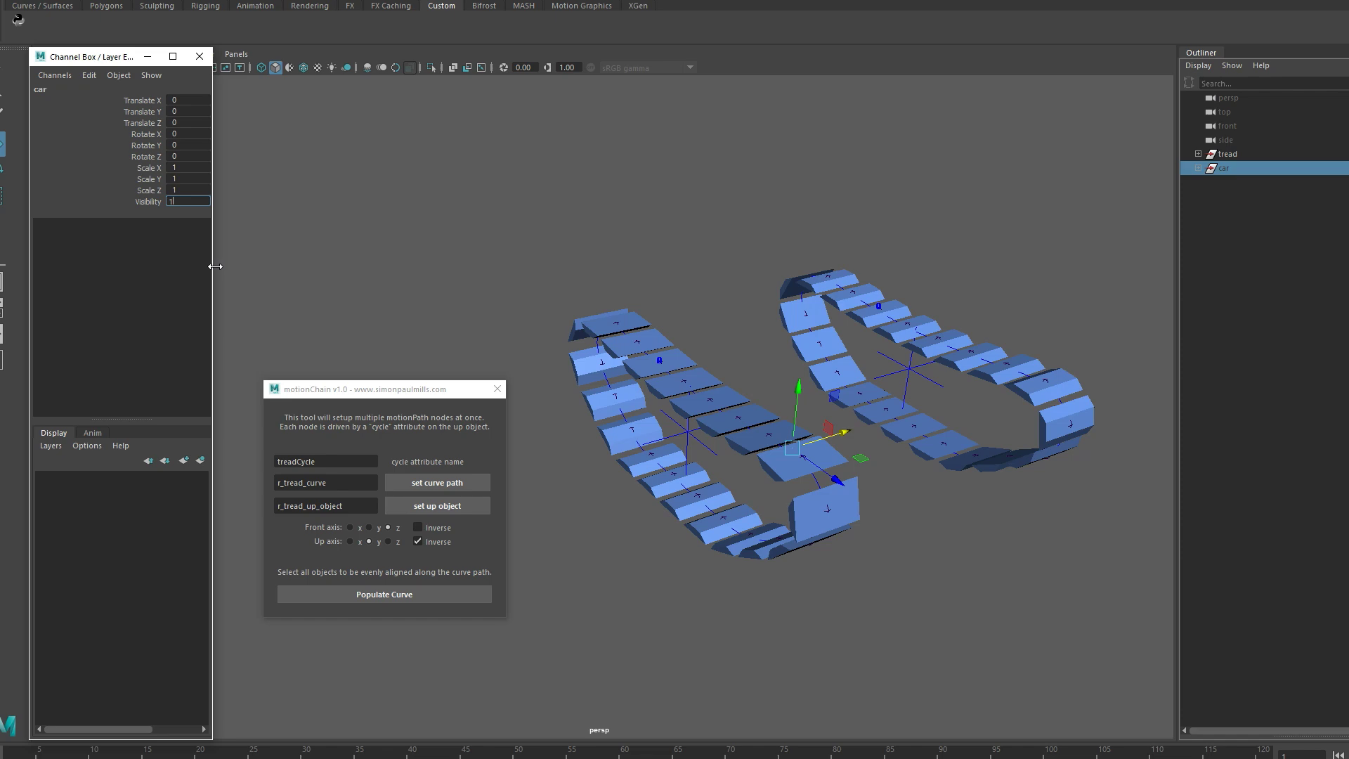
pyautogui.press('Return')
pyautogui.click(1238, 156)
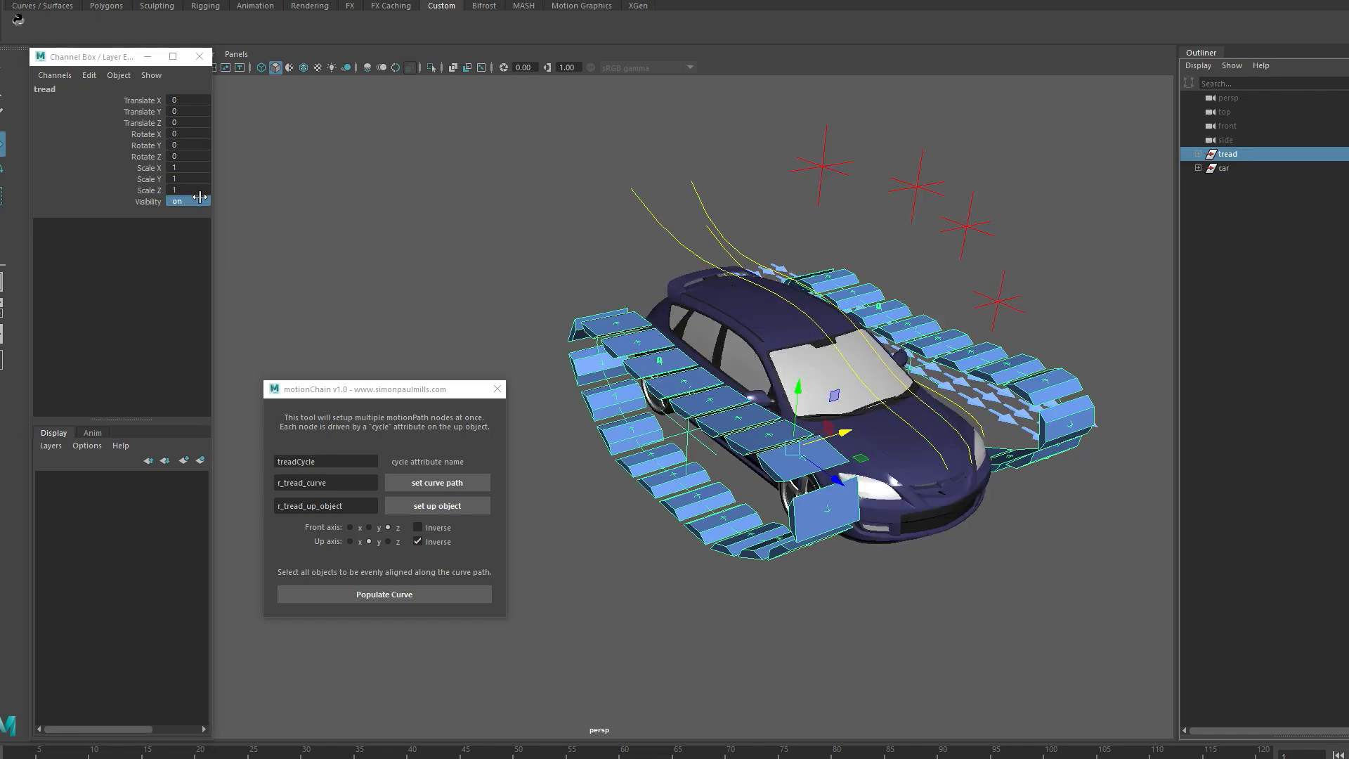
pyautogui.click(421, 250)
# Step: Assign path01 as the curve path and upObj_path01 as the up object for the car's first airflow curve
pyautogui.keyDown('alt'); pyautogui.moveTo(626, 262); pyautogui.dragTo(720, 306); pyautogui.keyUp('alt')
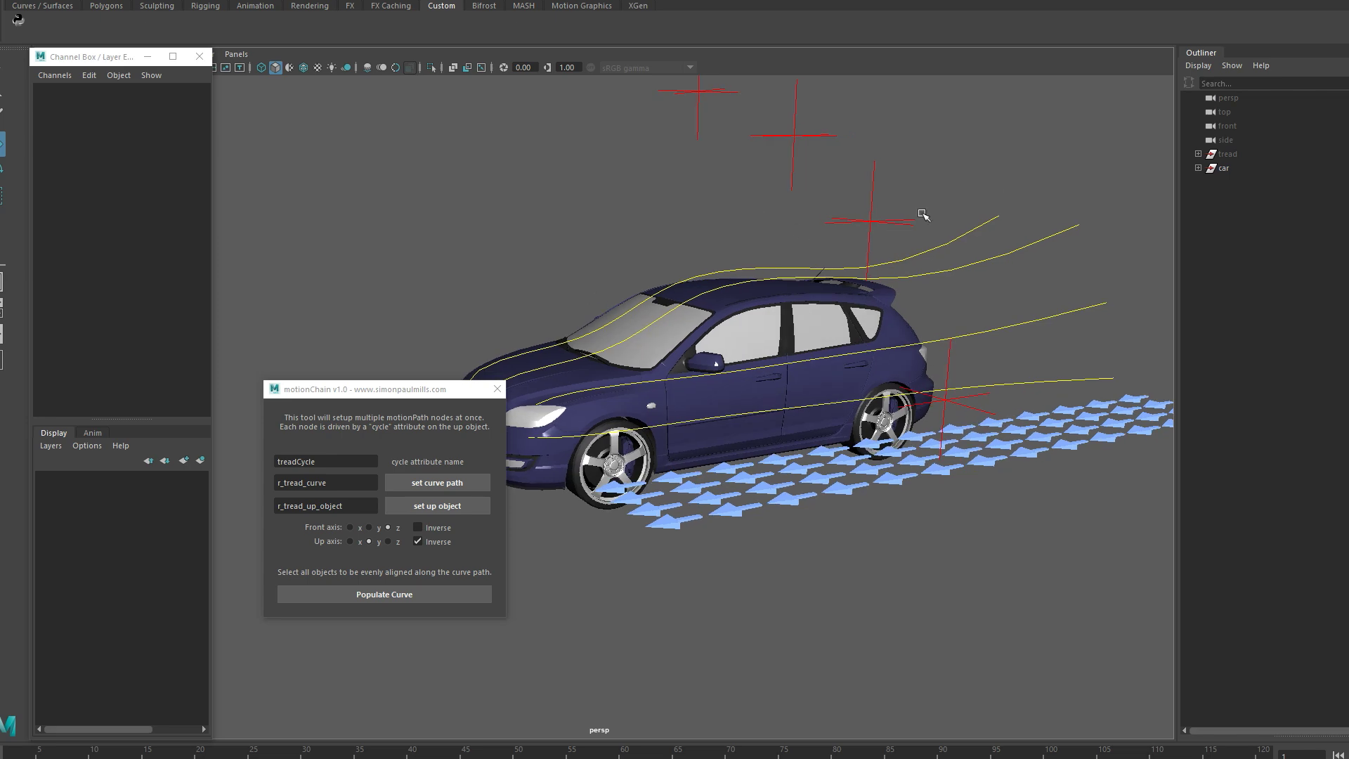
pyautogui.keyDown('alt'); pyautogui.moveTo(864, 315); pyautogui.dragTo(631, 352); pyautogui.keyUp('alt')
pyautogui.keyDown('alt'); pyautogui.moveTo(999, 211); pyautogui.dragTo(598, 317); pyautogui.keyUp('alt')
pyautogui.keyDown('alt'); pyautogui.moveTo(885, 295); pyautogui.dragTo(388, 345); pyautogui.keyUp('alt')
pyautogui.keyDown('alt'); pyautogui.moveTo(735, 302); pyautogui.dragTo(802, 361); pyautogui.keyUp('alt')
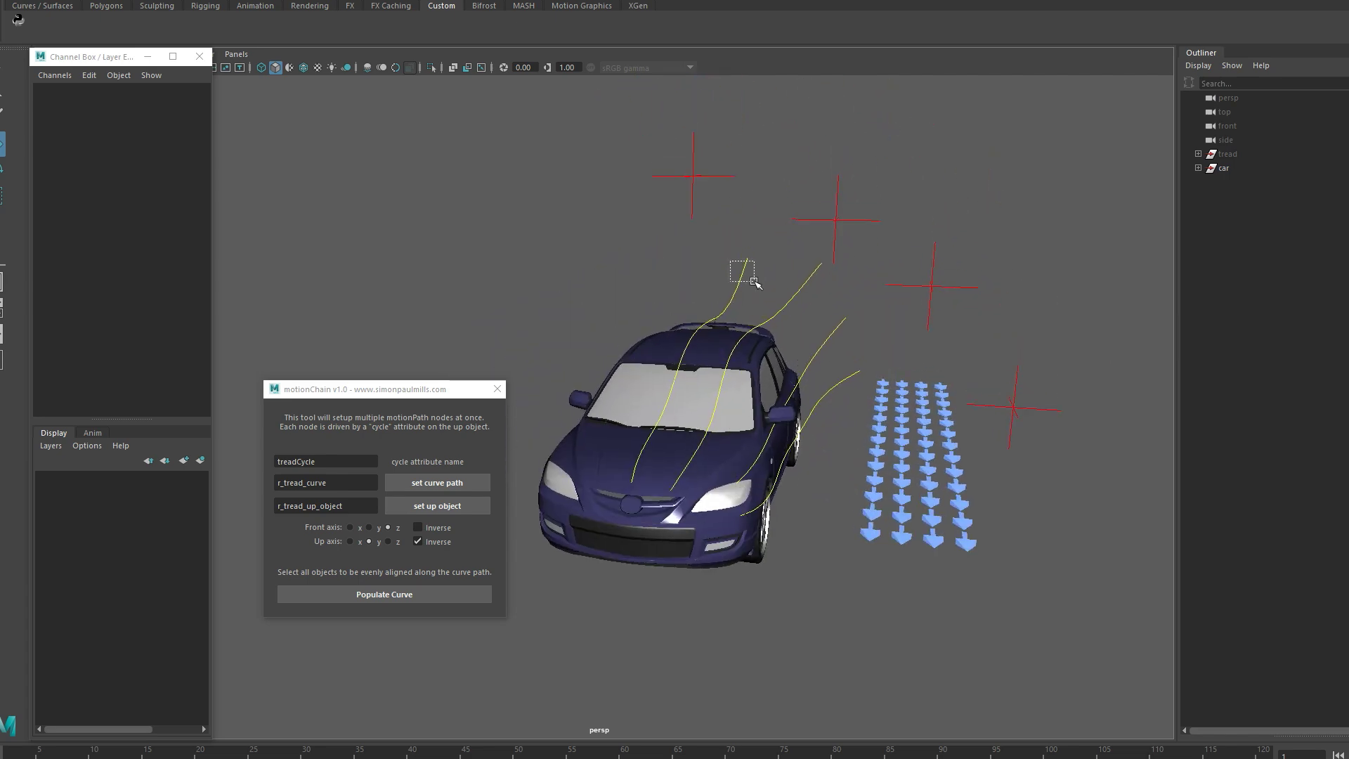
pyautogui.click(741, 274)
pyautogui.click(450, 485)
pyautogui.click(693, 176)
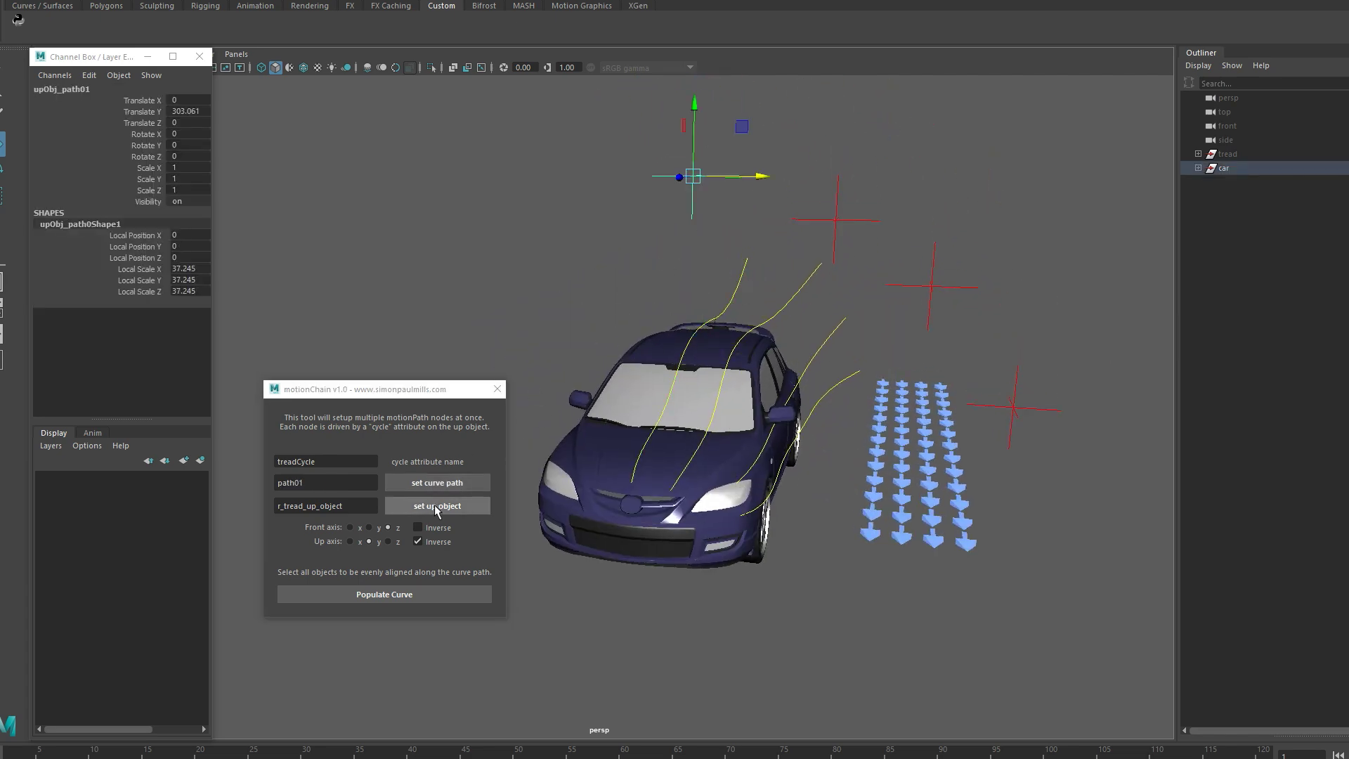
pyautogui.click(436, 507)
# Step: Set the cycle attribute name to cycle and populate path01 with the row of arrows nearest the car
pyautogui.doubleClick(330, 464)
pyautogui.write('c')
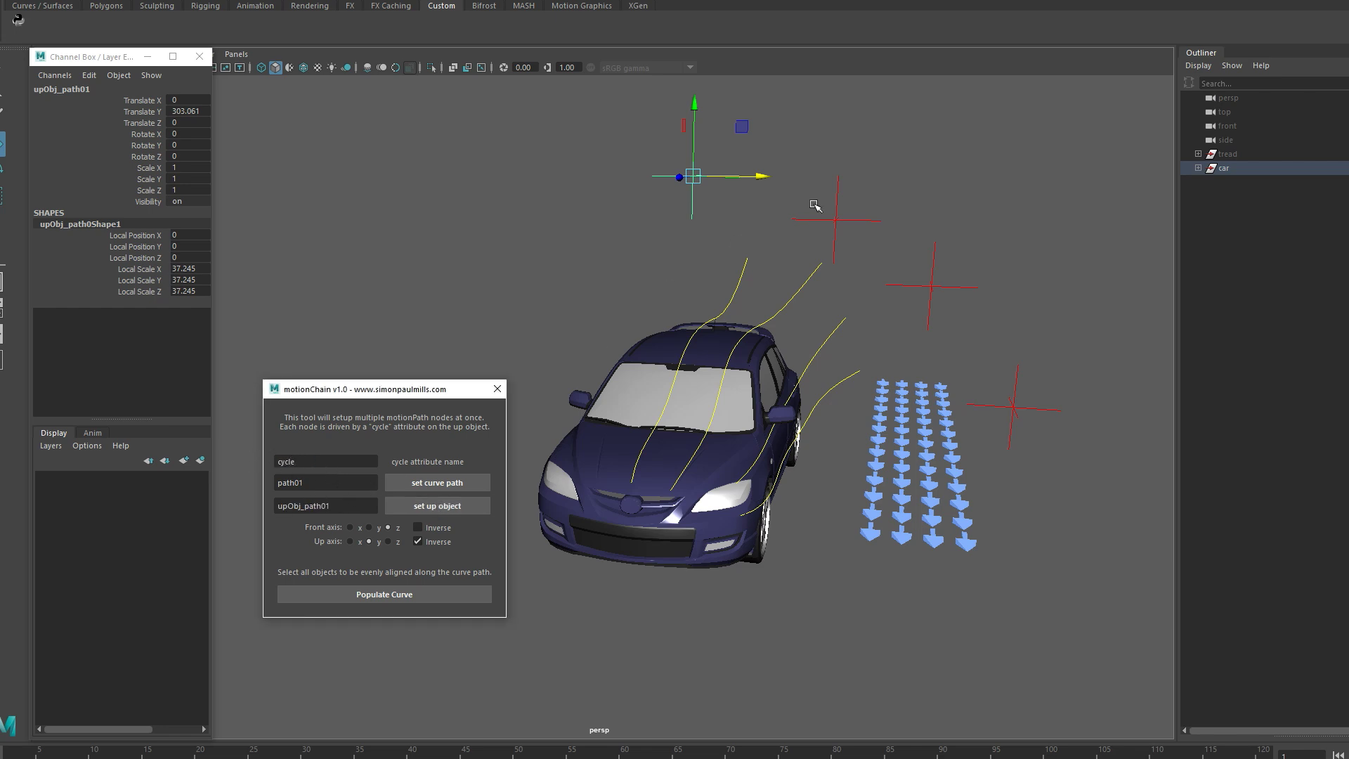
pyautogui.keyDown('alt'); pyautogui.moveTo(855, 423); pyautogui.dragTo(885, 397); pyautogui.keyUp('alt')
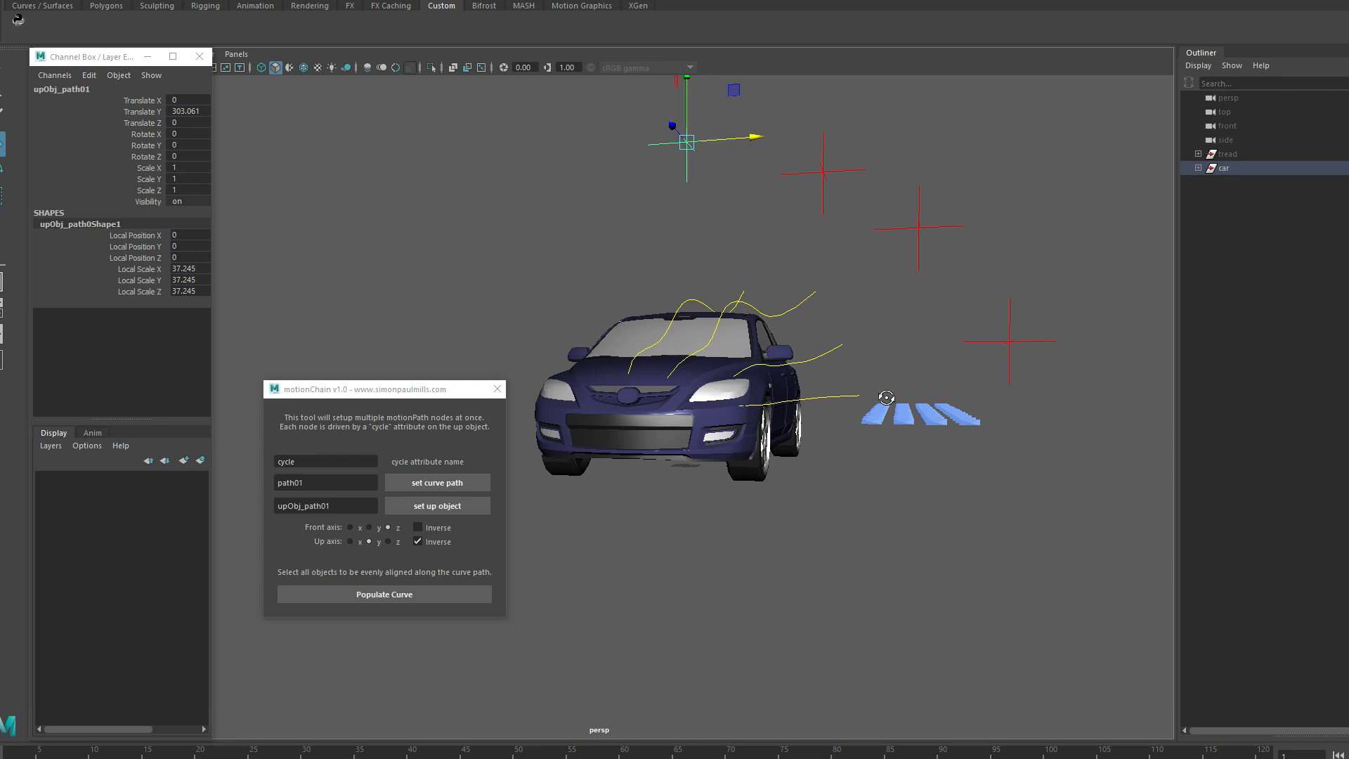
pyautogui.click(879, 413)
pyautogui.click(384, 594)
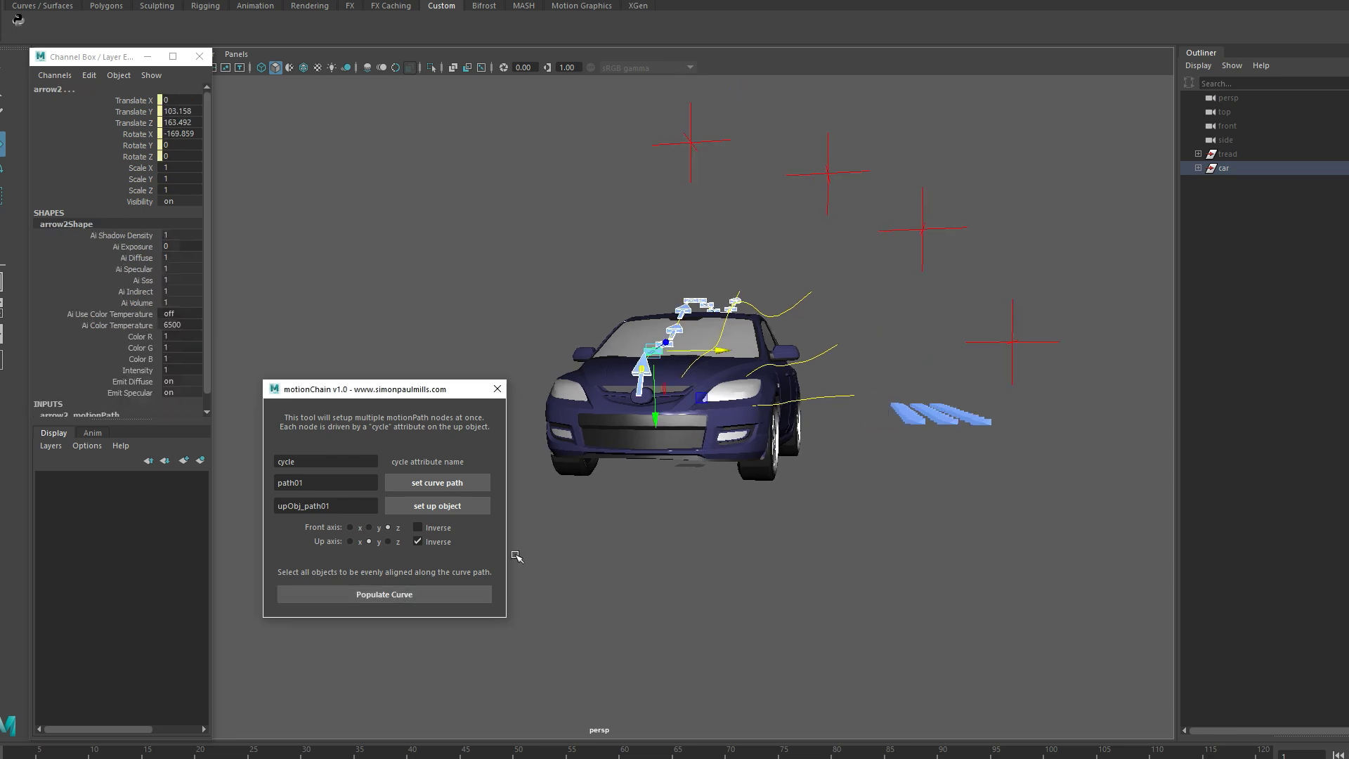
# Step: Assign path02 and upObj_path02 in the tool and populate the curve with the next row of arrows
pyautogui.keyDown('alt'); pyautogui.moveTo(861, 310); pyautogui.dragTo(807, 259); pyautogui.keyUp('alt')
pyautogui.click(437, 483)
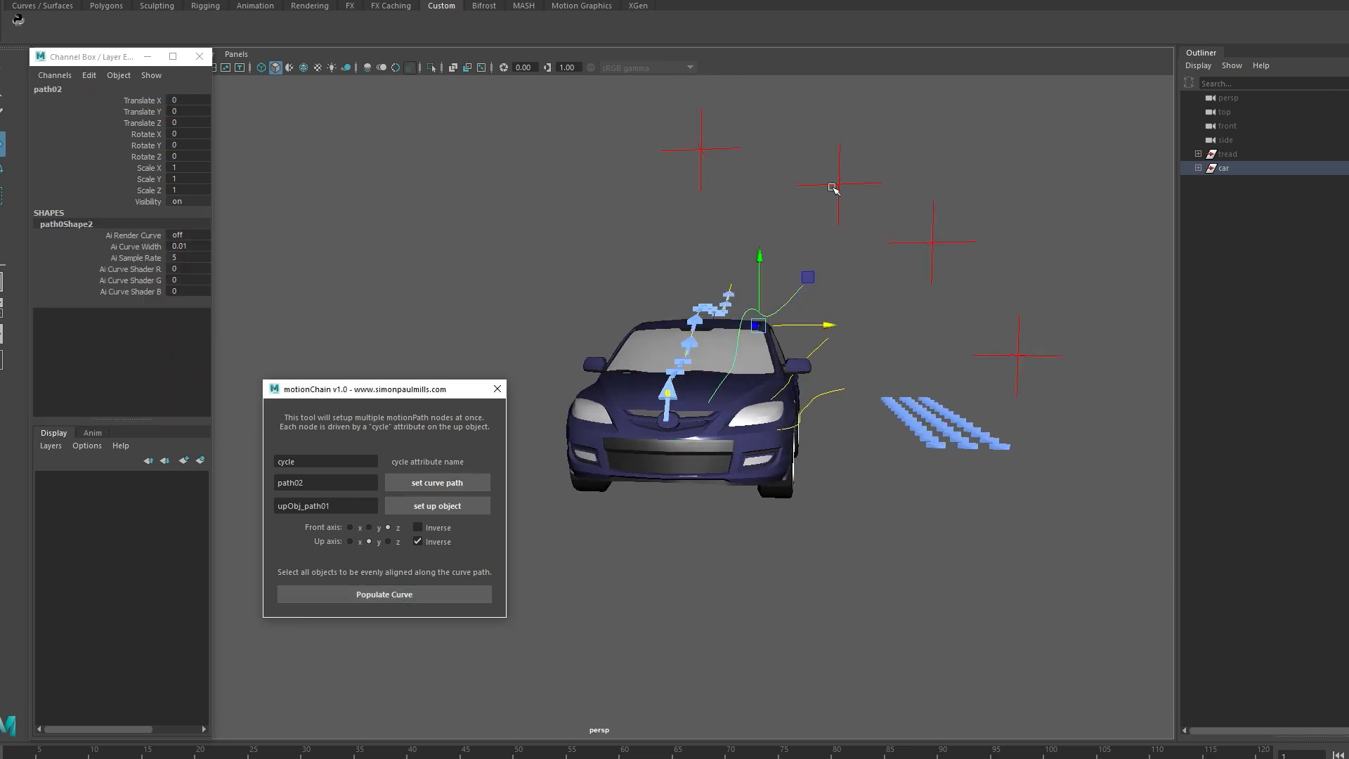
pyautogui.click(836, 185)
pyautogui.click(446, 505)
pyautogui.moveTo(864, 437)
pyautogui.keyDown('alt'); pyautogui.mouseDown()
pyautogui.moveTo(875, 386)
pyautogui.moveTo(901, 430)
pyautogui.moveTo(888, 444)
pyautogui.mouseUp(); pyautogui.keyUp('alt')
pyautogui.click(412, 584)
# Step: Assign path04 with upObj_path03 as its up object and populate the curve with the next row of arrows
pyautogui.click(793, 365)
pyautogui.click(437, 482)
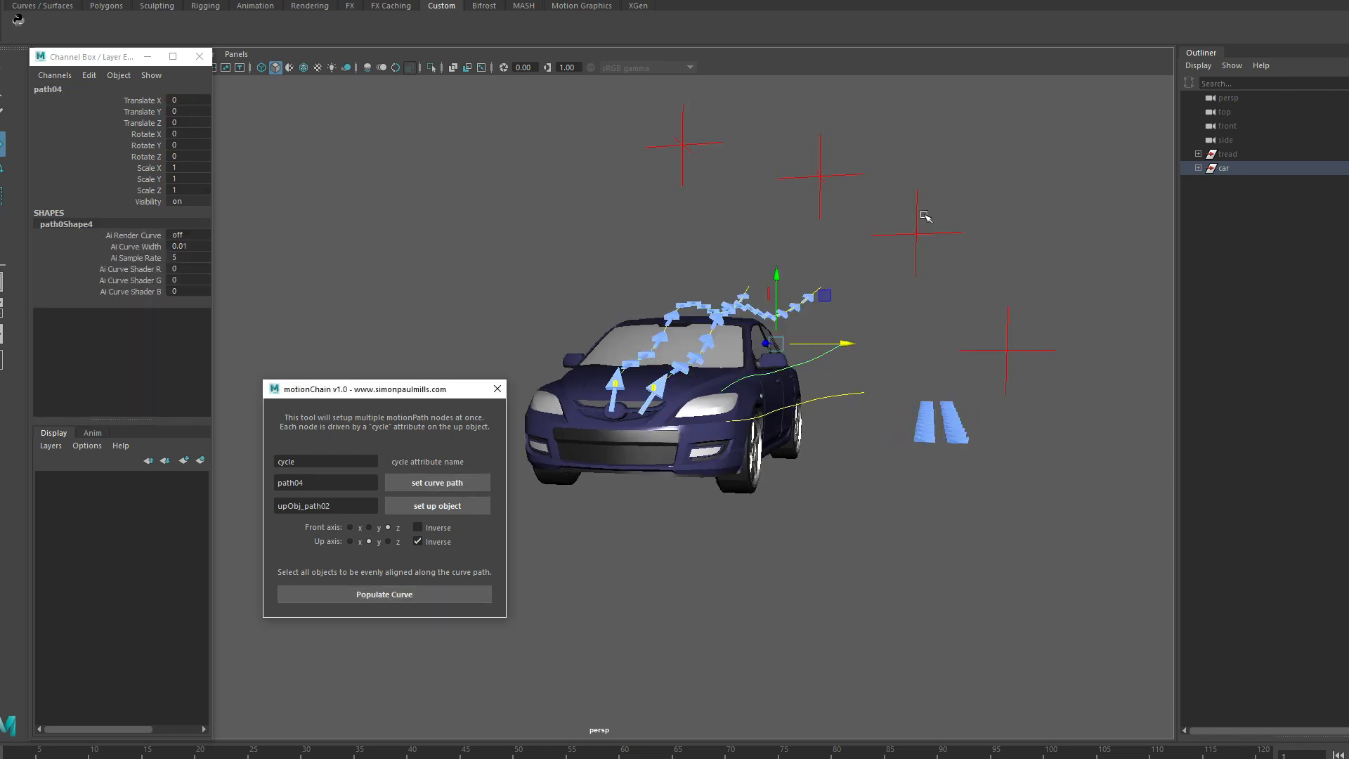
pyautogui.click(916, 223)
pyautogui.click(437, 506)
pyautogui.click(923, 421)
pyautogui.click(475, 594)
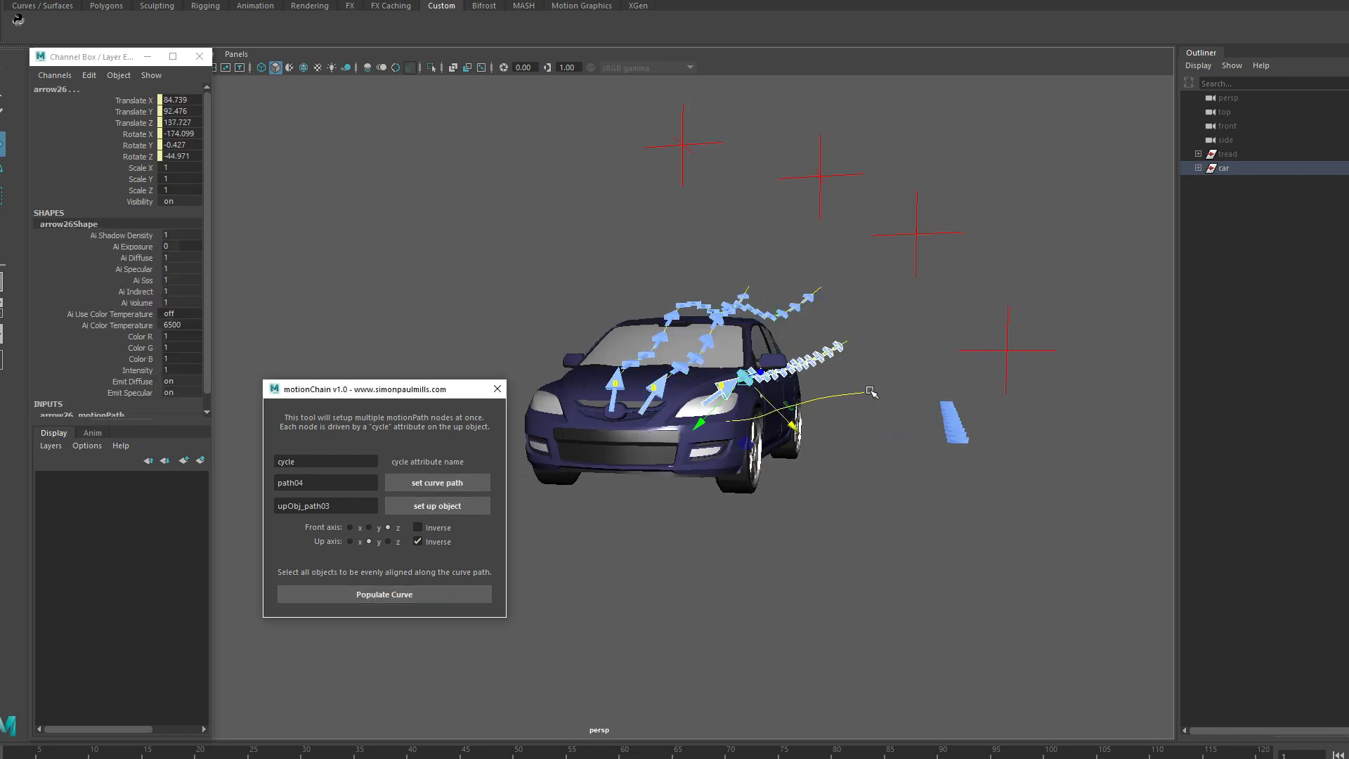
# Step: Assign path03 with upObj_path04 as its up object and populate the curve with the last row of arrows
pyautogui.click(858, 393)
pyautogui.click(468, 482)
pyautogui.click(1006, 361)
pyautogui.click(449, 506)
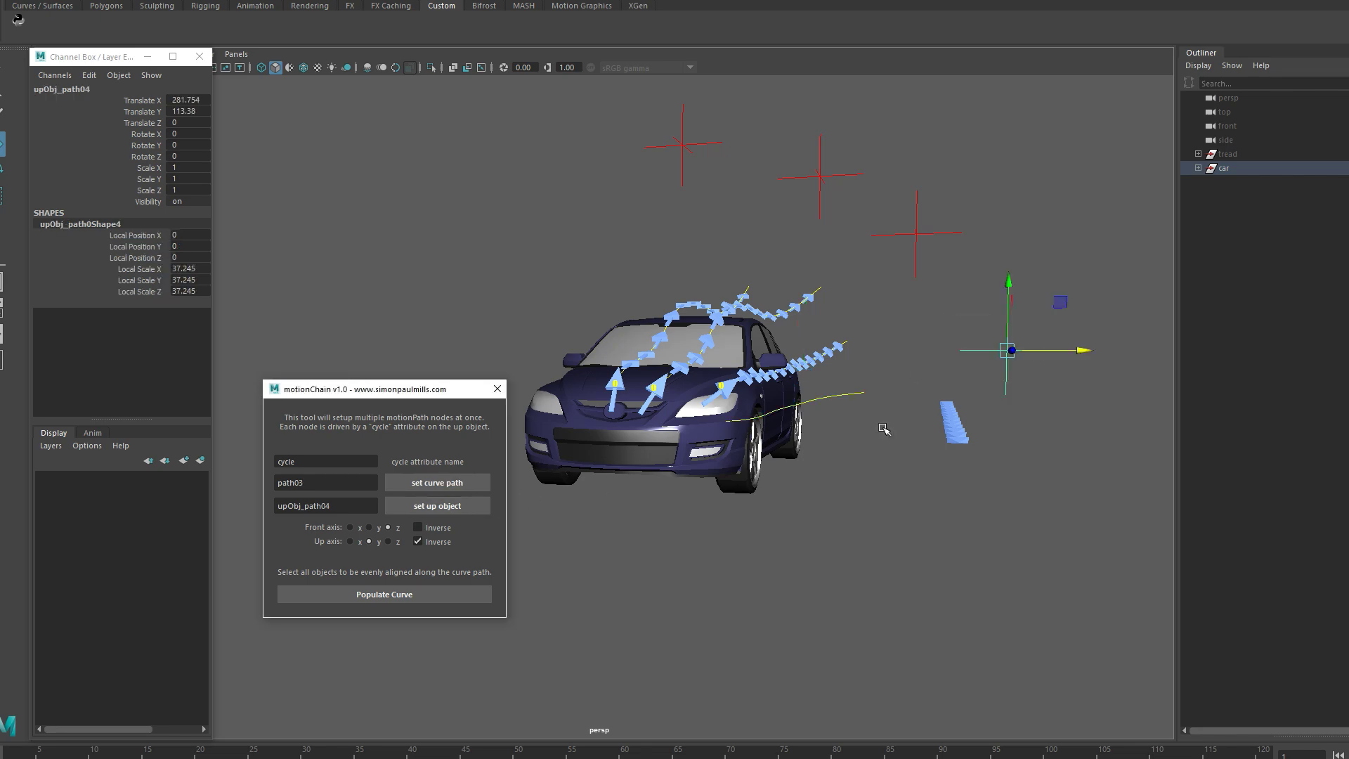
pyautogui.moveTo(916, 388); pyautogui.dragTo(833, 436)
pyautogui.click(410, 596)
# Step: Select all four path up objects and set their shared Cycle attribute to 2.05
pyautogui.moveTo(566, 164); pyautogui.dragTo(675, 331)
pyautogui.click(144, 213)
pyautogui.keyDown('alt'); pyautogui.moveTo(579, 239); pyautogui.dragTo(571, 185); pyautogui.keyUp('alt')
pyautogui.moveTo(423, 216); pyautogui.dragTo(511, 269, button='middle')
pyautogui.keyDown('alt'); pyautogui.moveTo(511, 269); pyautogui.dragTo(626, 344); pyautogui.keyUp('alt')
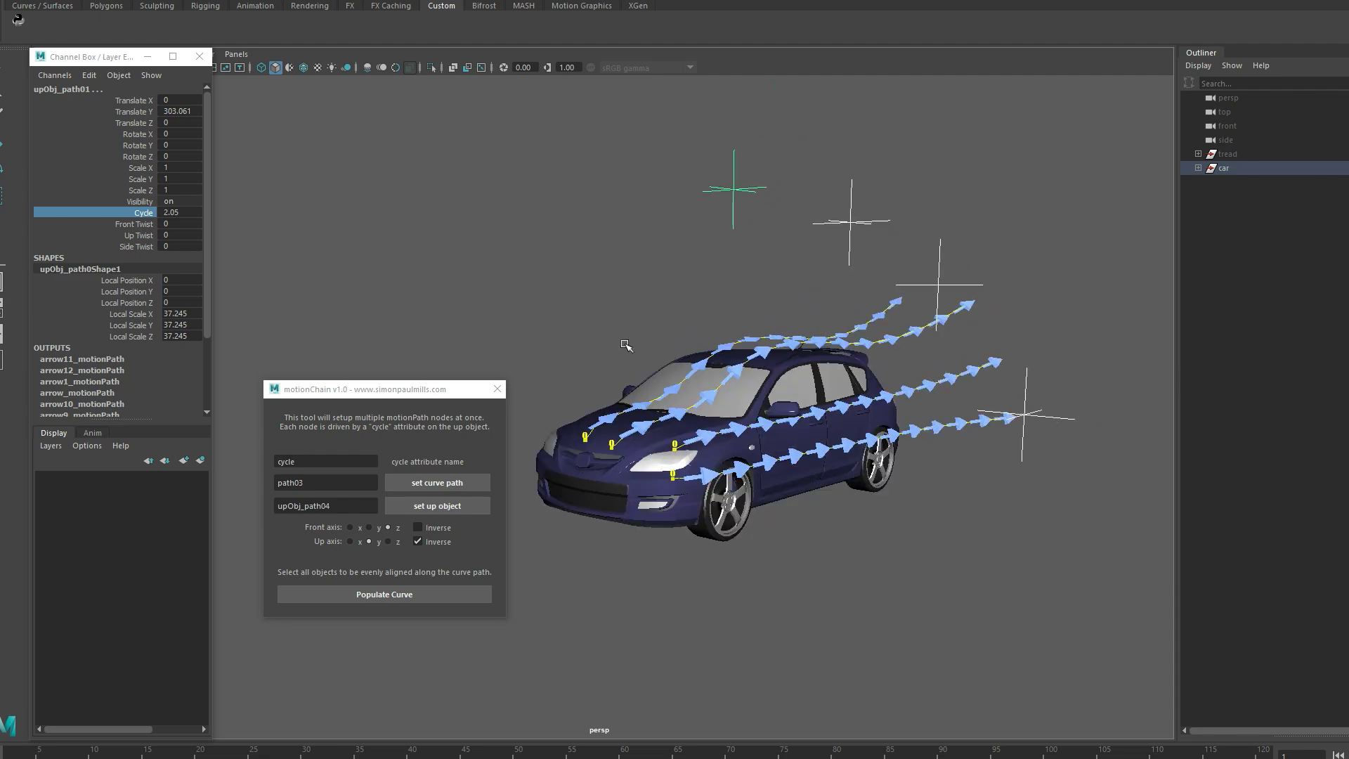
# Step: Select the path02 curve over the car's roof and reverse its direction
pyautogui.keyDown('alt'); pyautogui.moveTo(816, 381); pyautogui.dragTo(747, 392); pyautogui.keyUp('alt')
pyautogui.keyDown('alt'); pyautogui.moveTo(746, 391); pyautogui.dragTo(919, 345, button='right'); pyautogui.keyUp('alt')
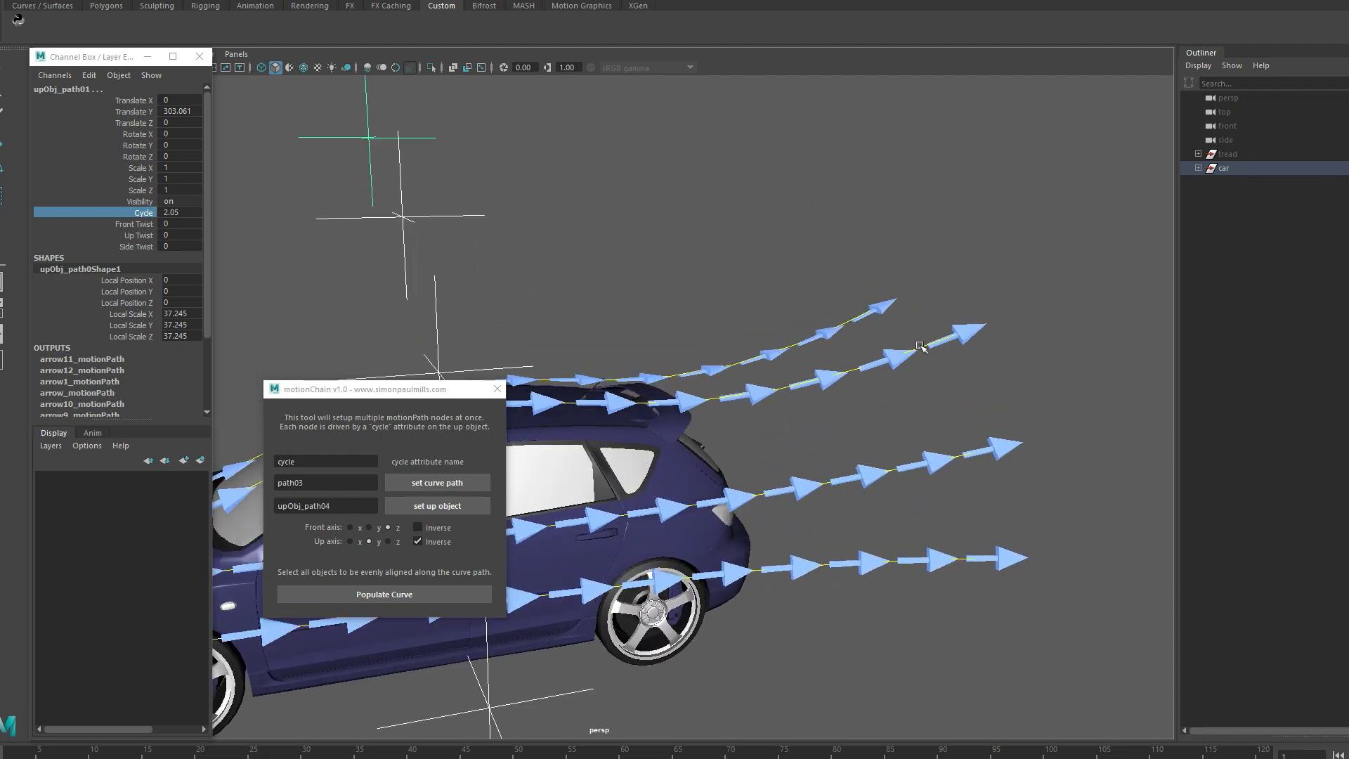
pyautogui.click(922, 348)
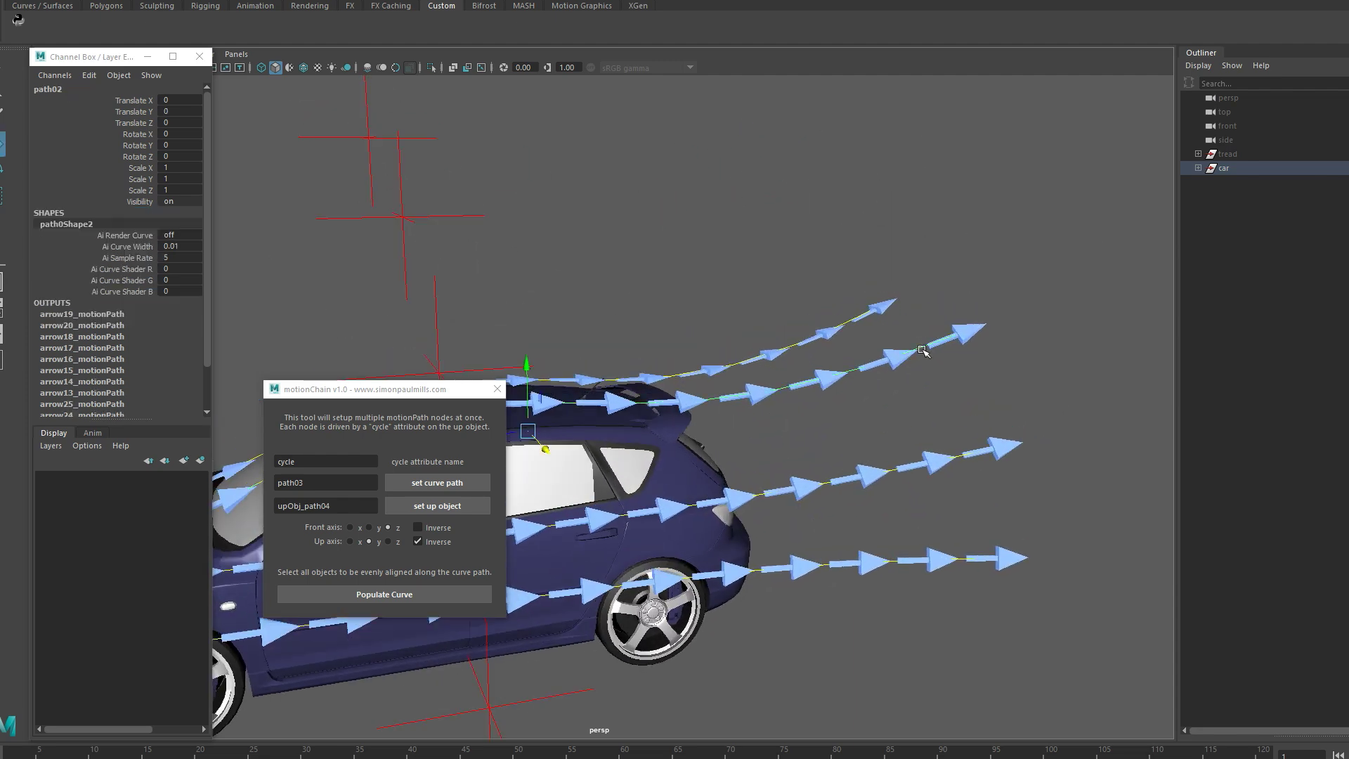
pyautogui.keyDown('alt'); pyautogui.moveTo(922, 347); pyautogui.dragTo(963, 300); pyautogui.keyUp('alt')
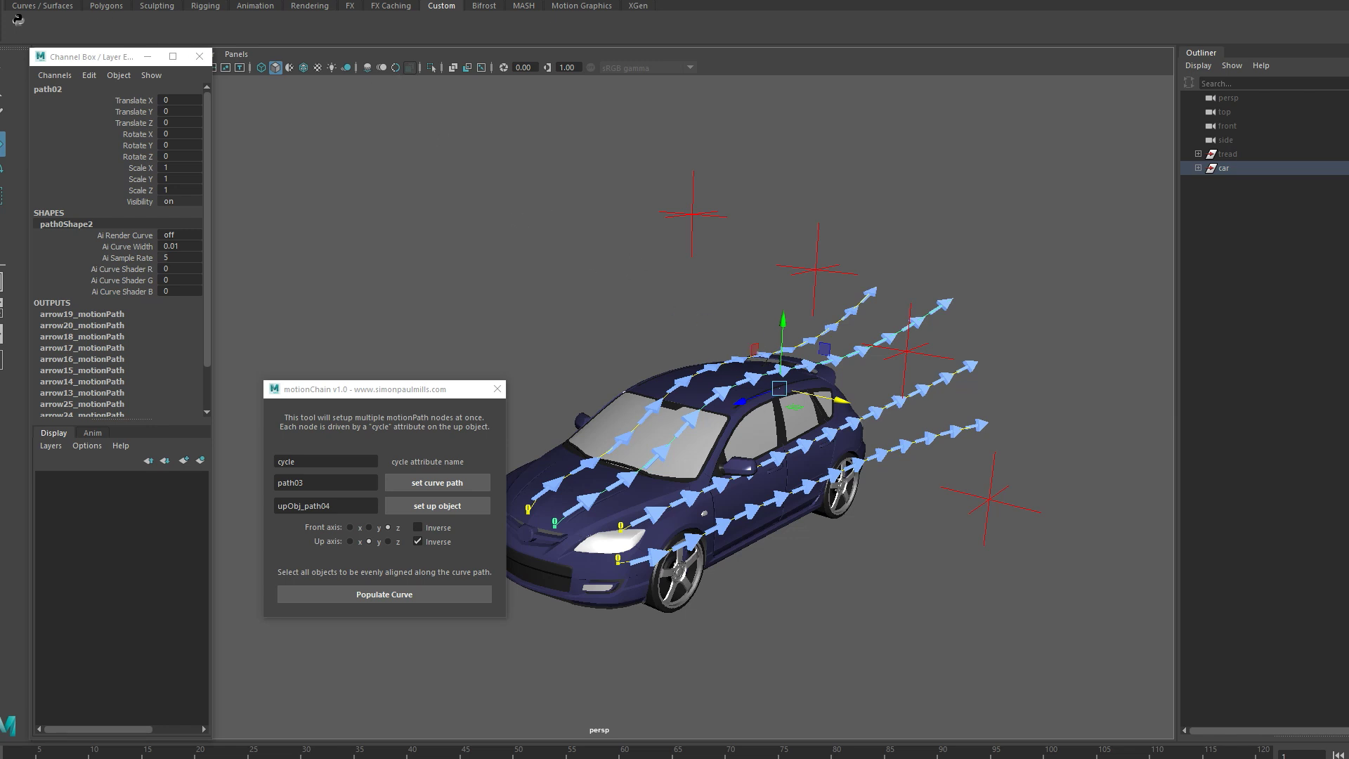
pyautogui.click(447, 1)
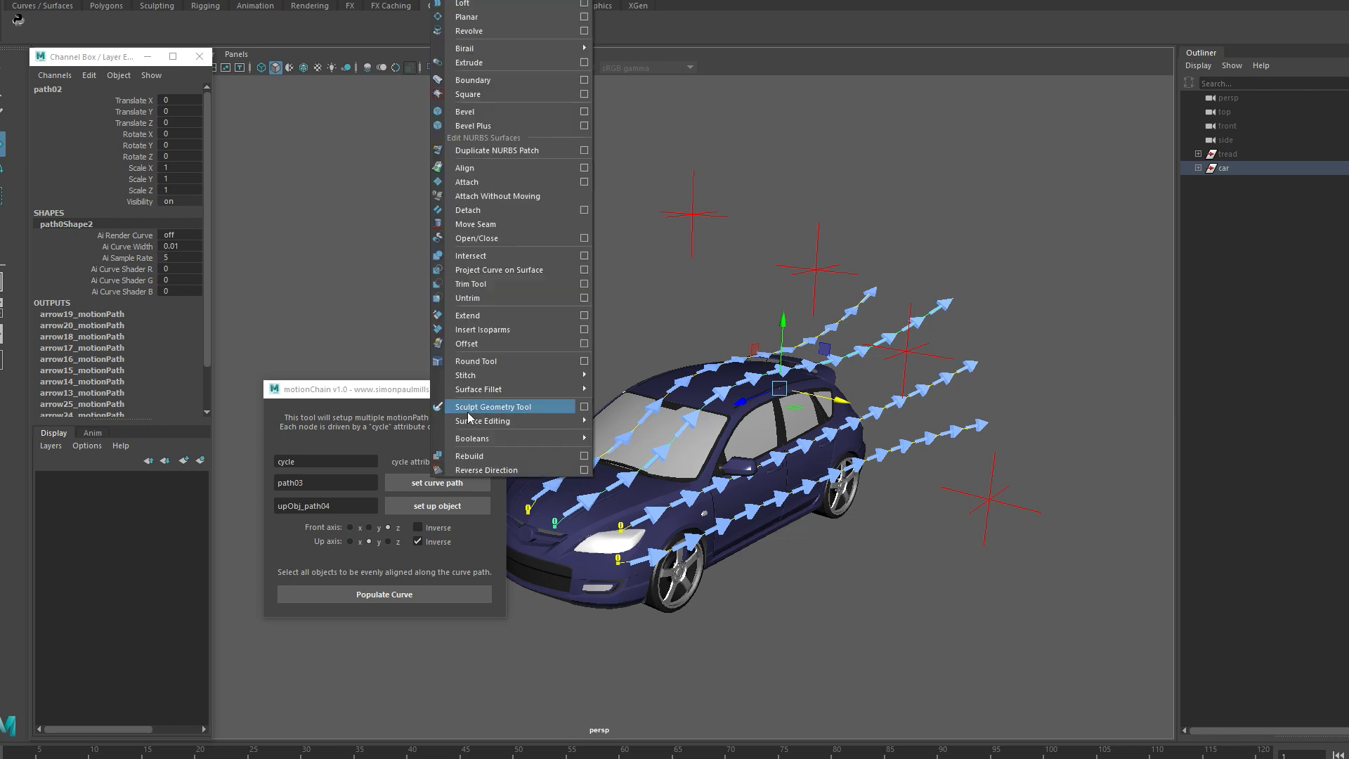
pyautogui.click(503, 471)
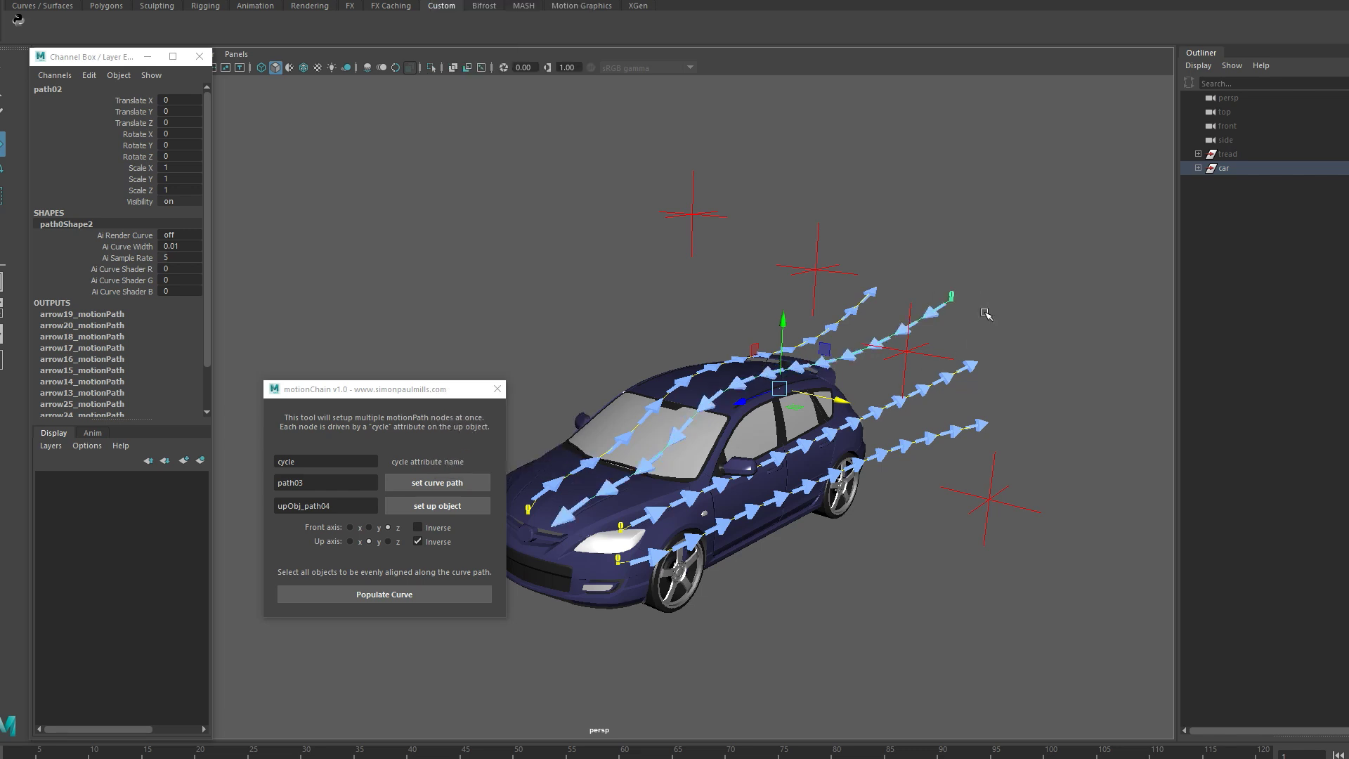
# Step: Select upObj_path02, try out its Cycle attribute on the reversed arrows, and undo the change
pyautogui.moveTo(842, 212); pyautogui.dragTo(809, 275)
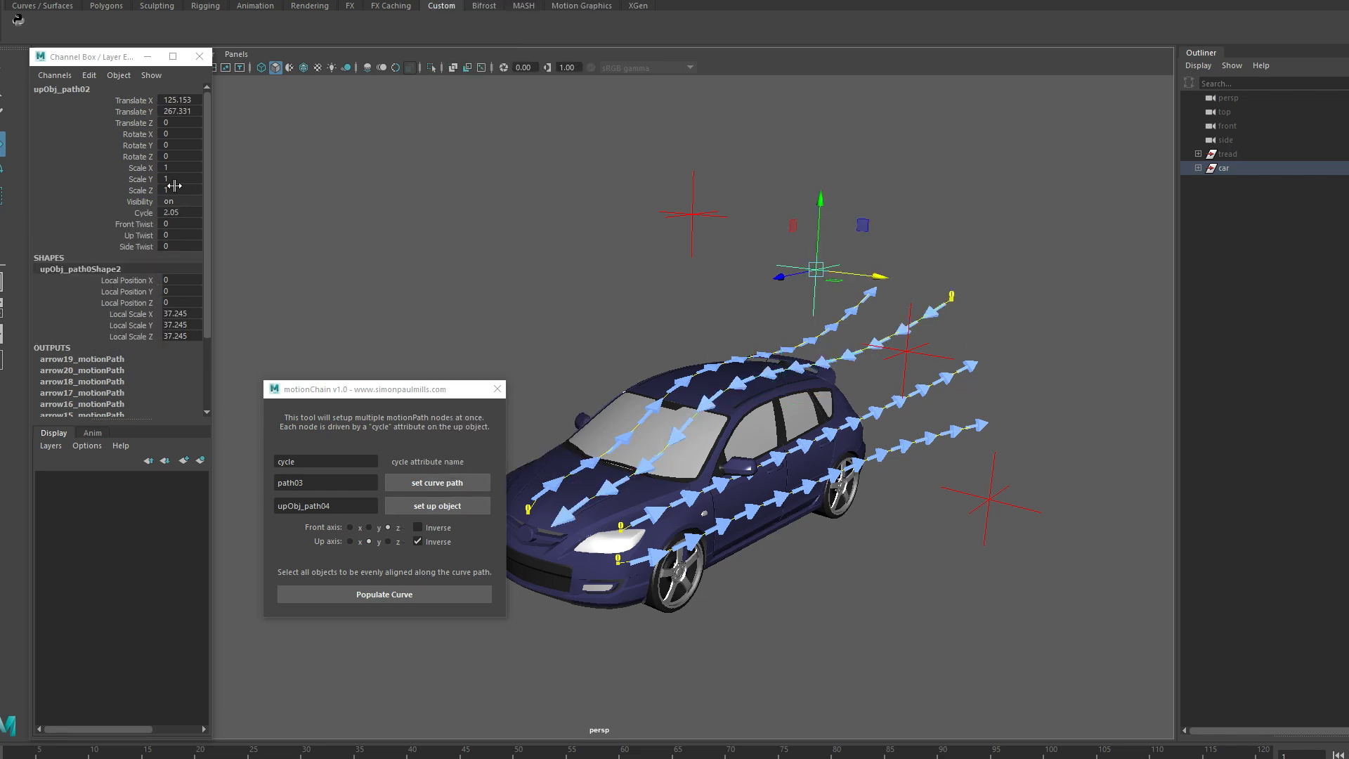
pyautogui.click(143, 213)
pyautogui.moveTo(344, 279); pyautogui.dragTo(537, 318, button='middle')
pyautogui.hotkey('ctrl', 'z')
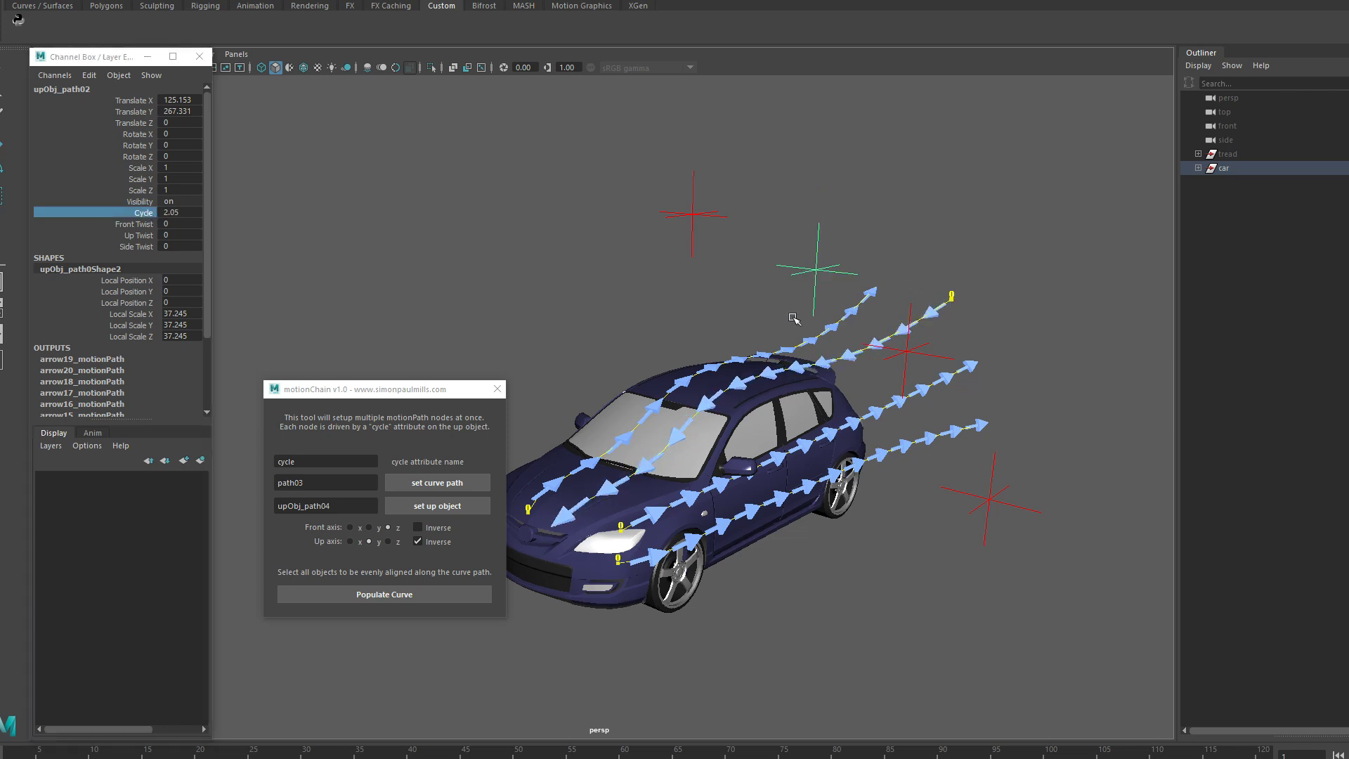